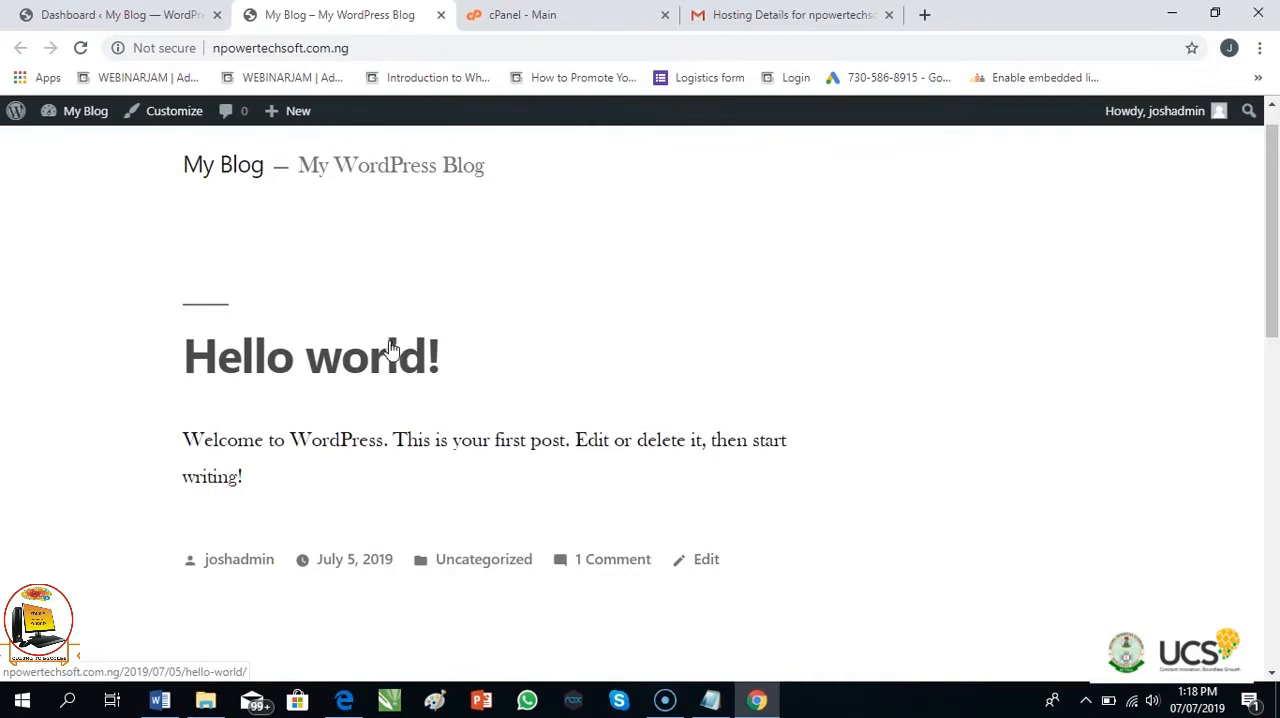
Install the Uni Education theme from the featured themes in the WordPress admin
{"action": "left_click", "coordinate": [133, 12]}
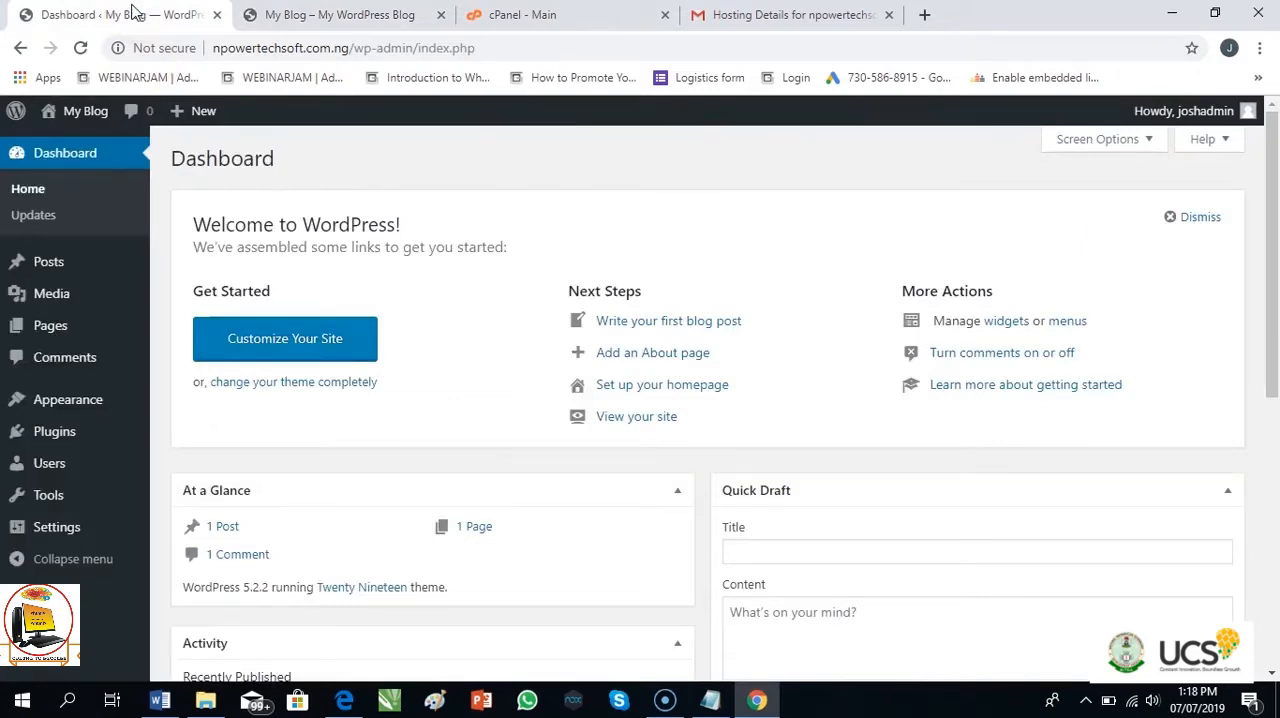
{"action": "left_click", "coordinate": [63, 410]}
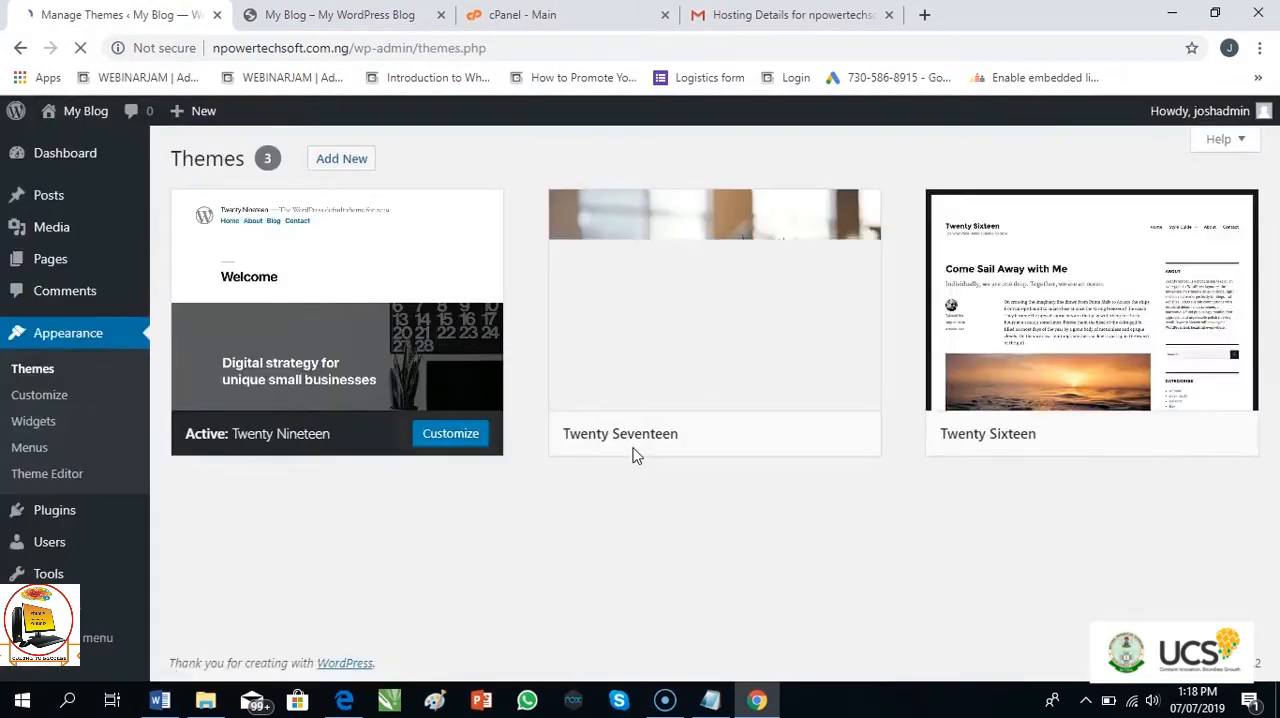
{"action": "left_click", "coordinate": [355, 170]}
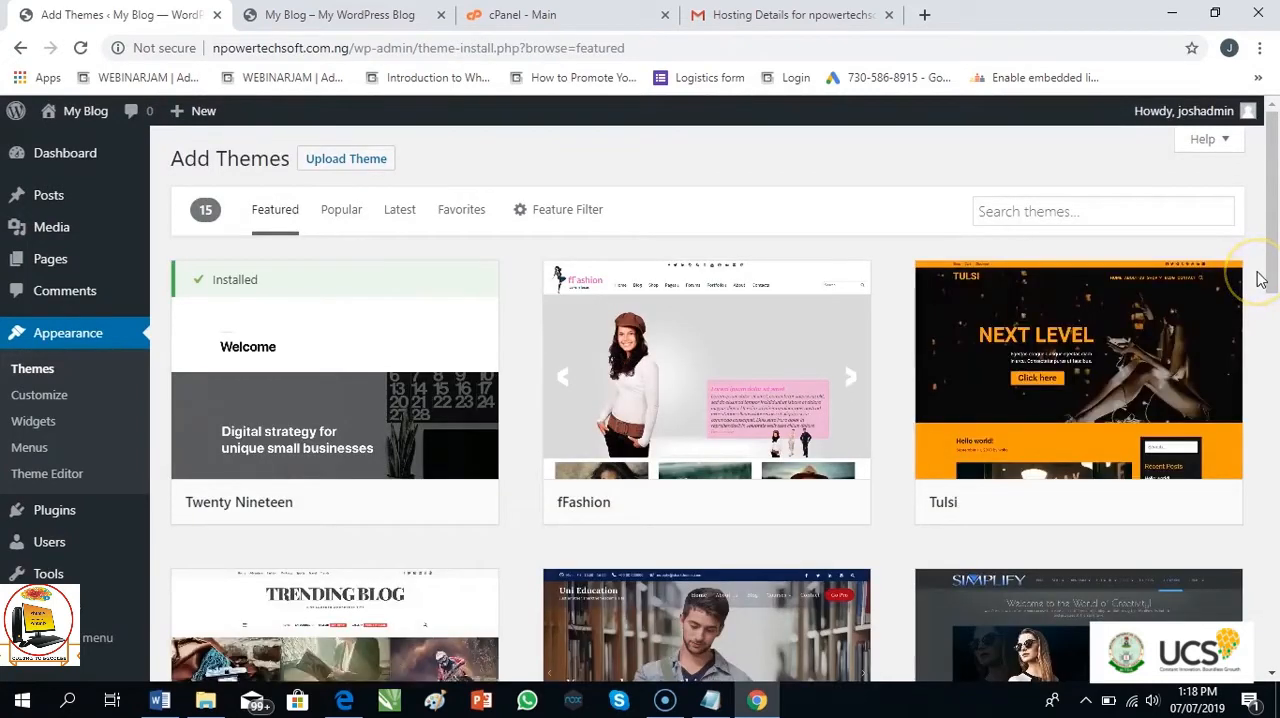
{"action": "left_click_drag", "start_coordinate": [1266, 223], "coordinate": [1271, 326]}
{"action": "left_click_drag", "start_coordinate": [1275, 281], "coordinate": [1275, 307]}
{"action": "mouse_move", "coordinate": [776, 333]}
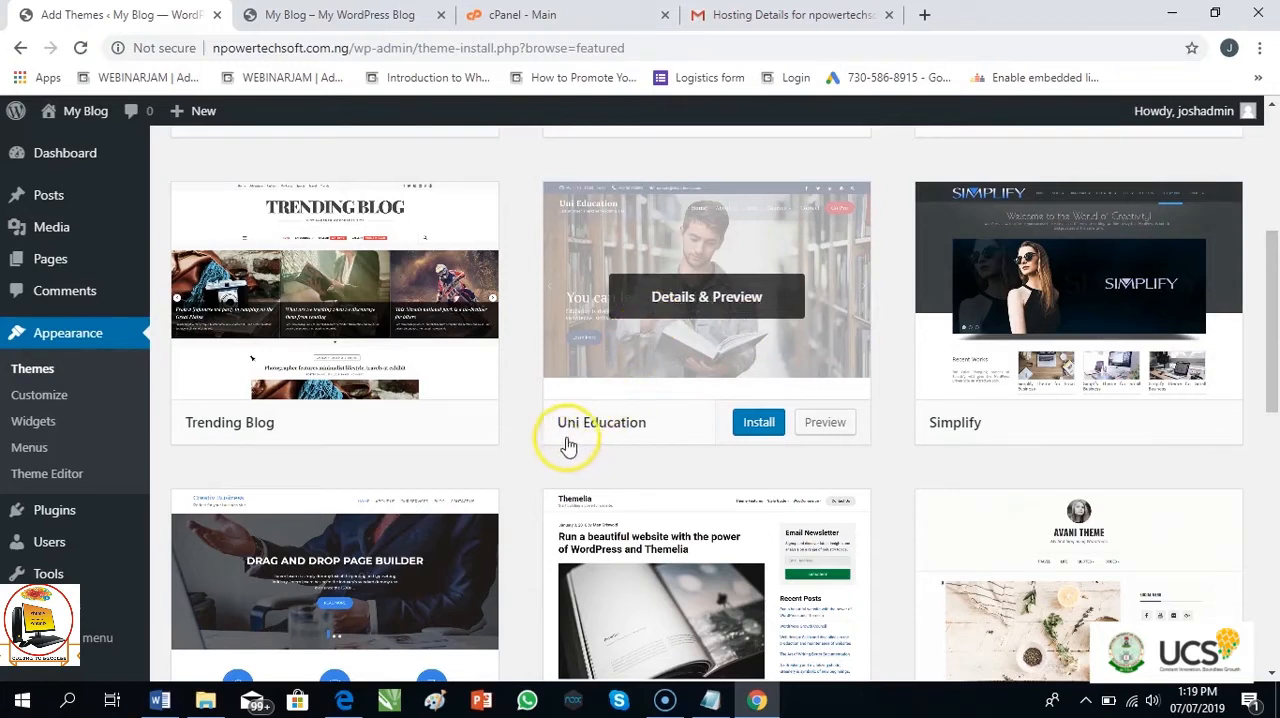
{"action": "left_click", "coordinate": [760, 428]}
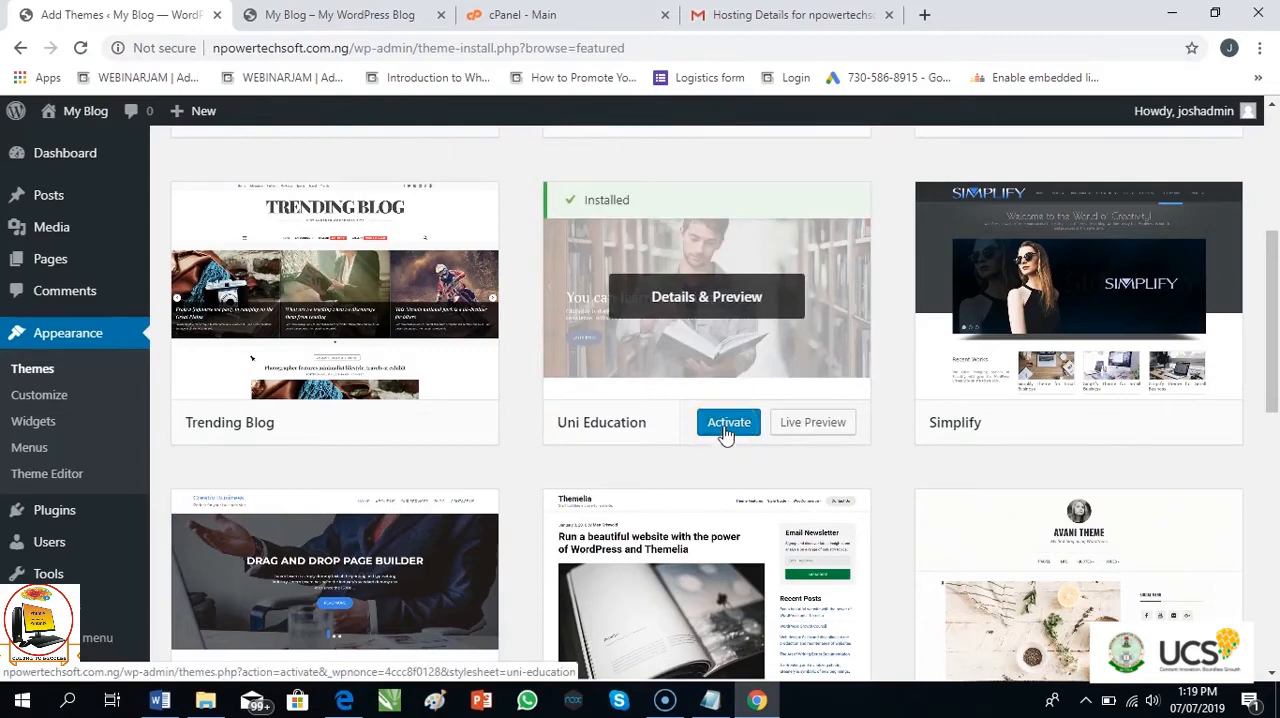
Preview the Uni Education theme live on the site and return to the theme catalogue
{"action": "left_click", "coordinate": [834, 428]}
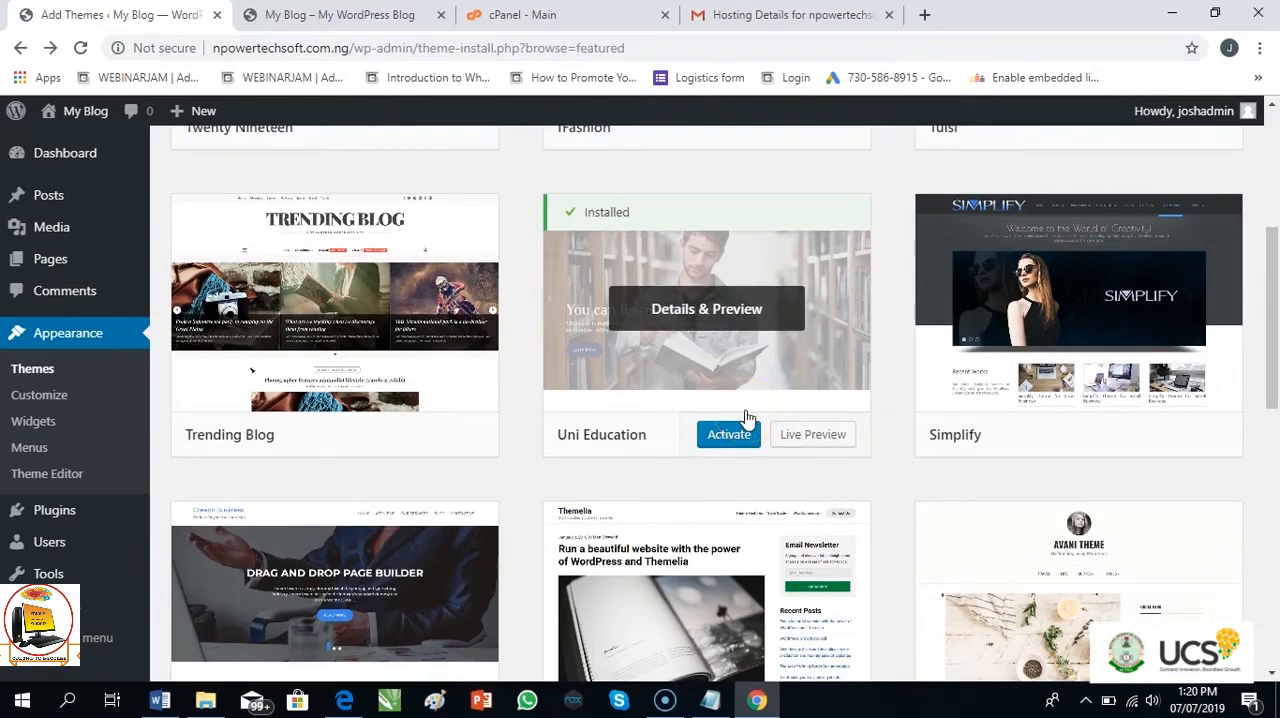
{"action": "left_click", "coordinate": [700, 414]}
{"action": "left_click", "coordinate": [737, 450]}
{"action": "left_click", "coordinate": [815, 449]}
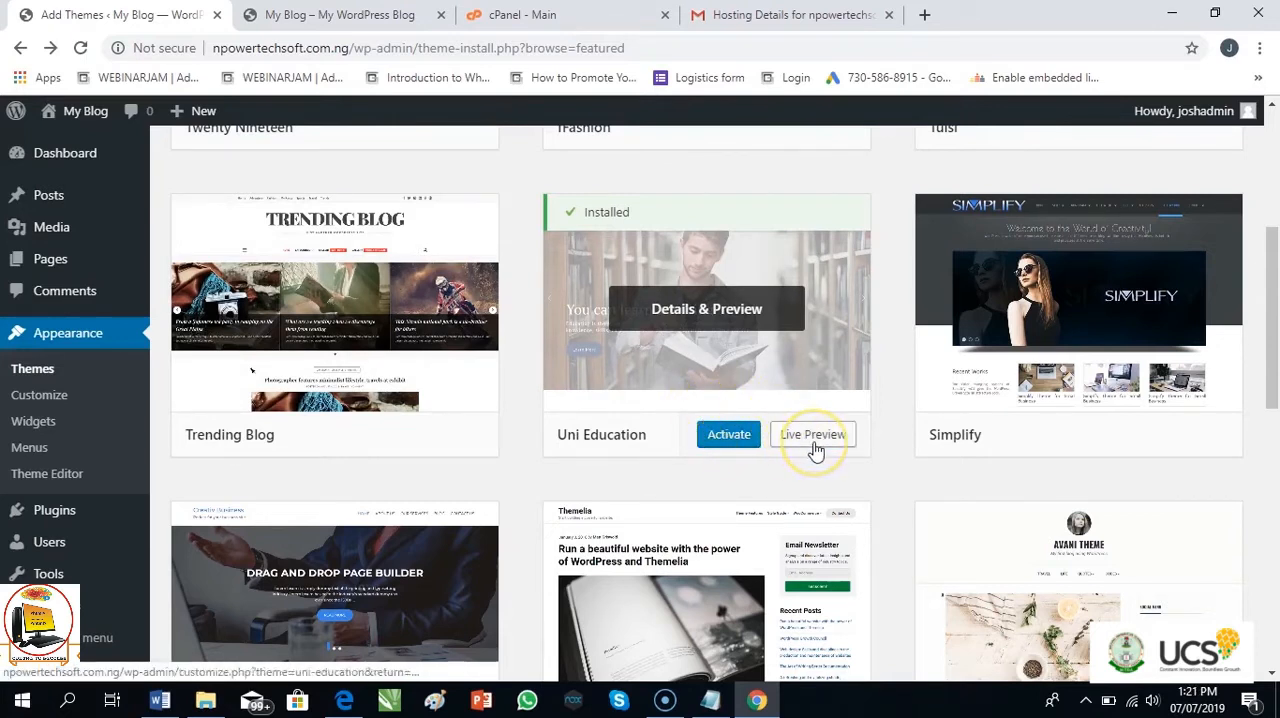
{"action": "left_click", "coordinate": [803, 446]}
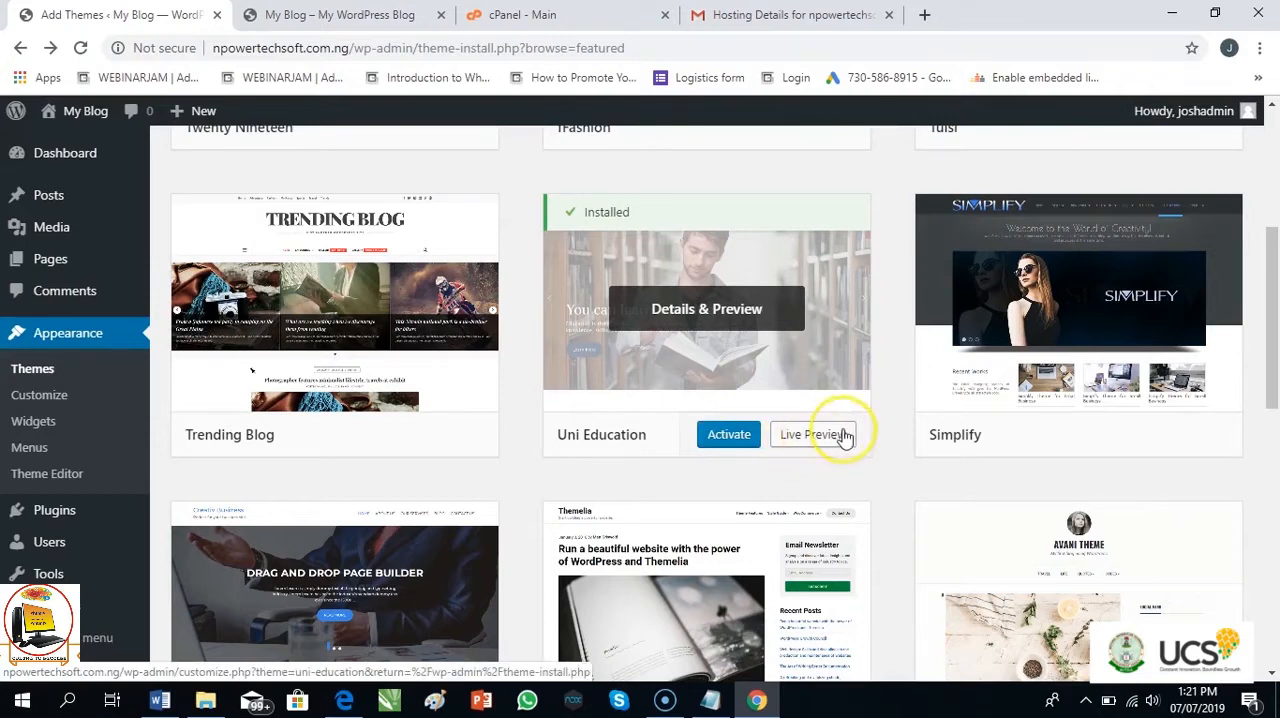
Activate Uni Education from the site's installed themes
{"action": "left_click", "coordinate": [727, 440]}
{"action": "left_click", "coordinate": [93, 343]}
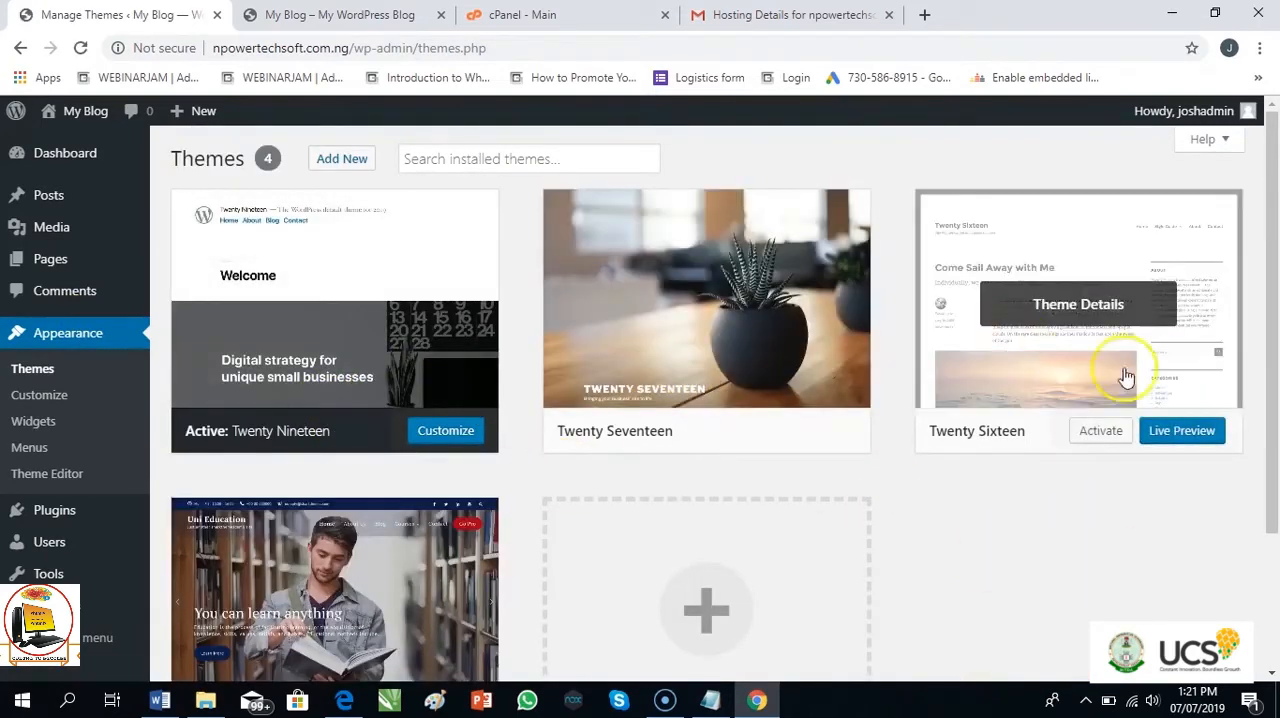
{"action": "scroll", "coordinate": [1266, 400], "scroll_direction": "down", "scroll_amount": 2}
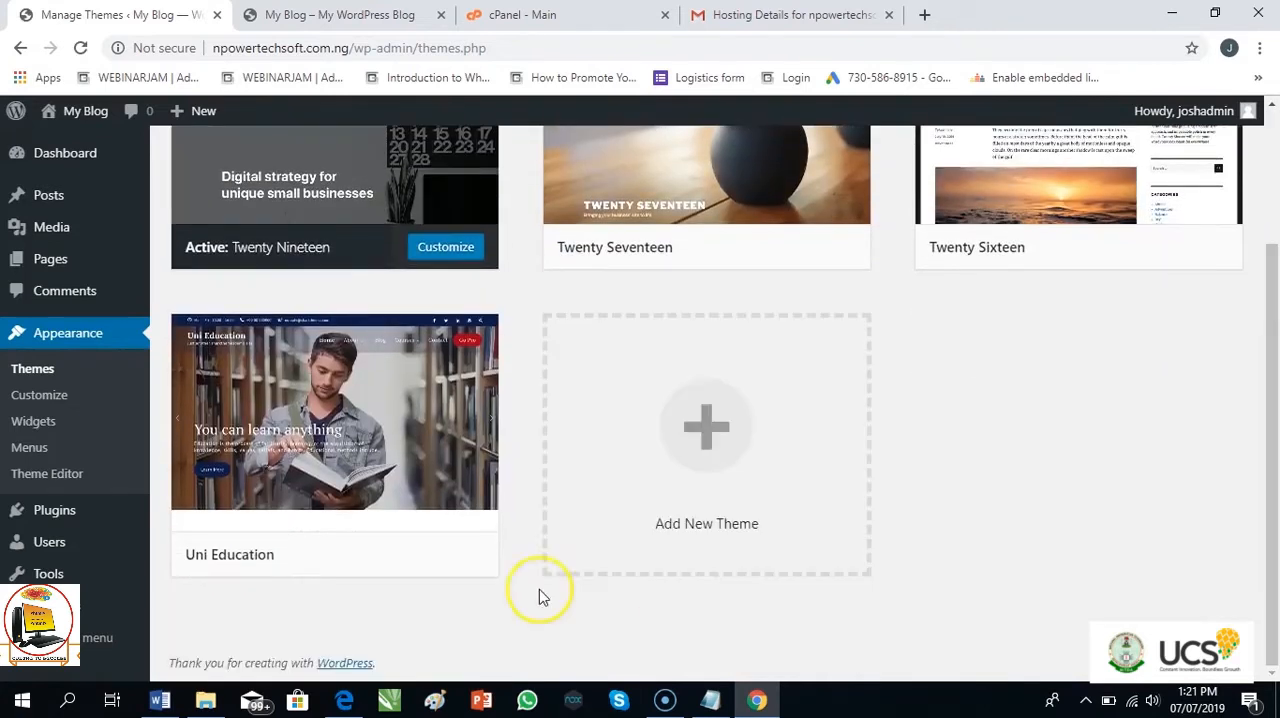
{"action": "mouse_move", "coordinate": [333, 569]}
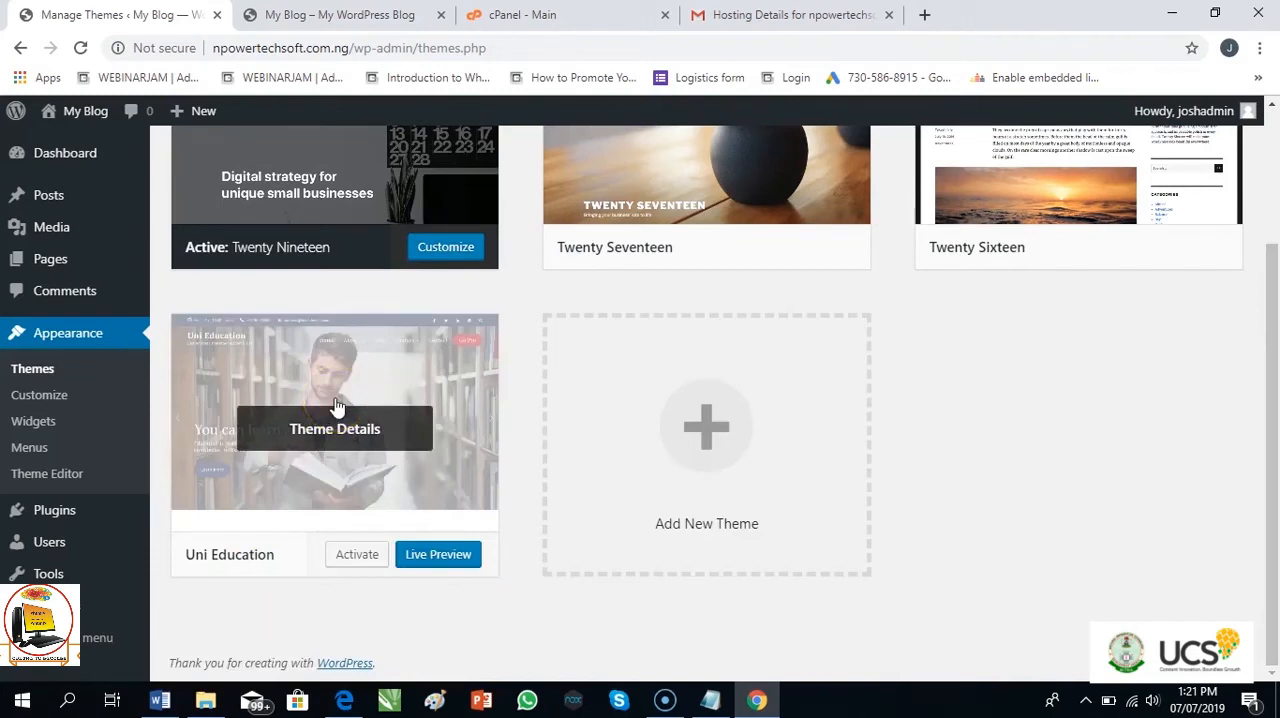
{"action": "left_click", "coordinate": [384, 510]}
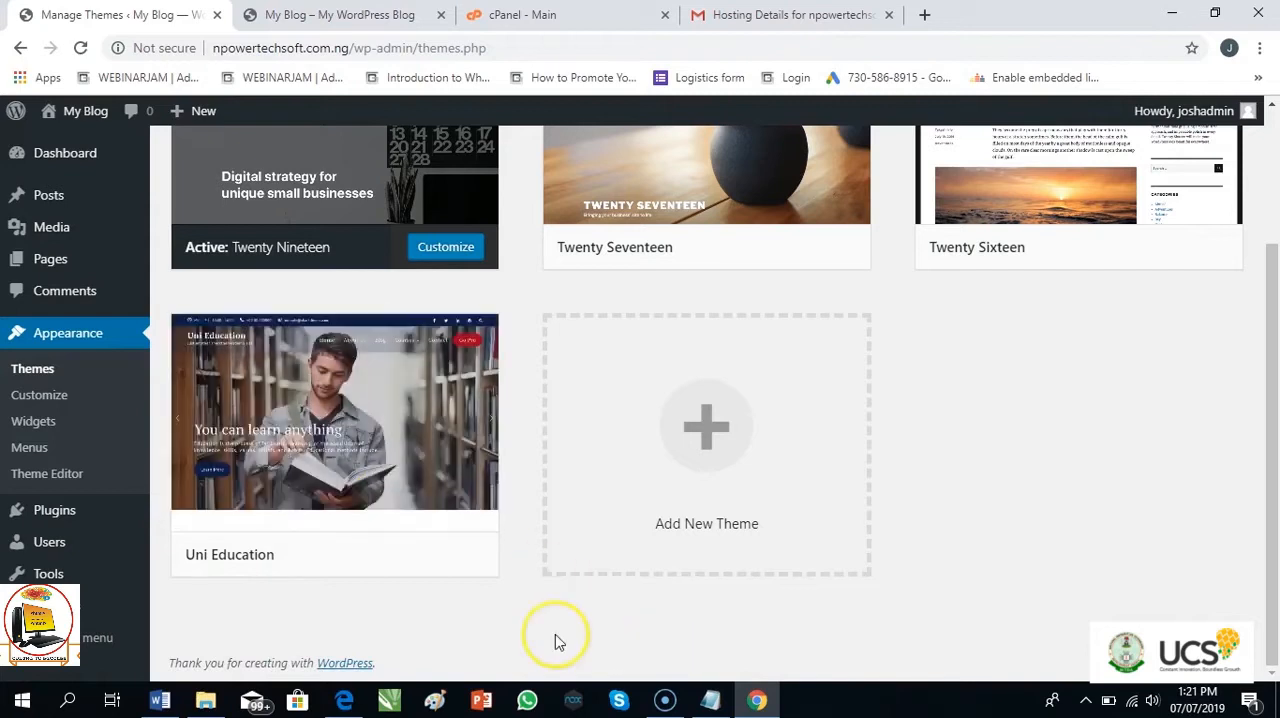
{"action": "left_click", "coordinate": [356, 557]}
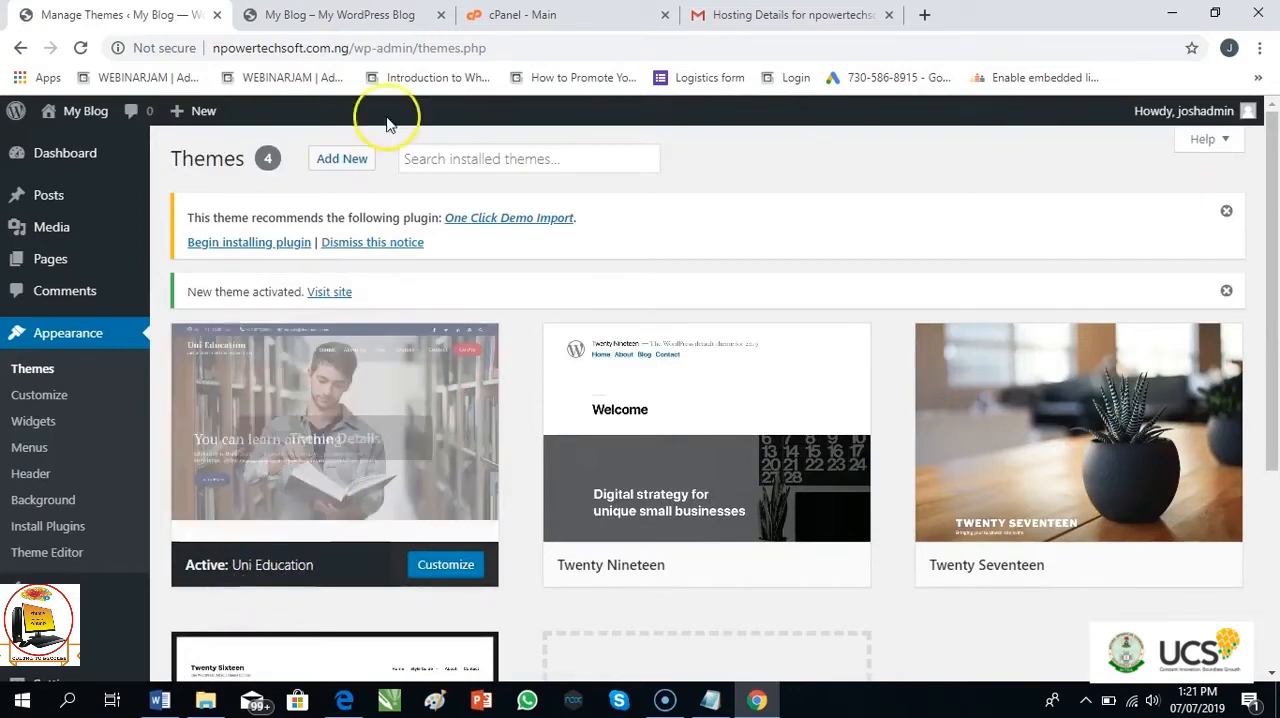
Reload the blog's front page and look over its content in the Uni Education theme
{"action": "left_click", "coordinate": [352, 26]}
{"action": "key", "text": "F5"}
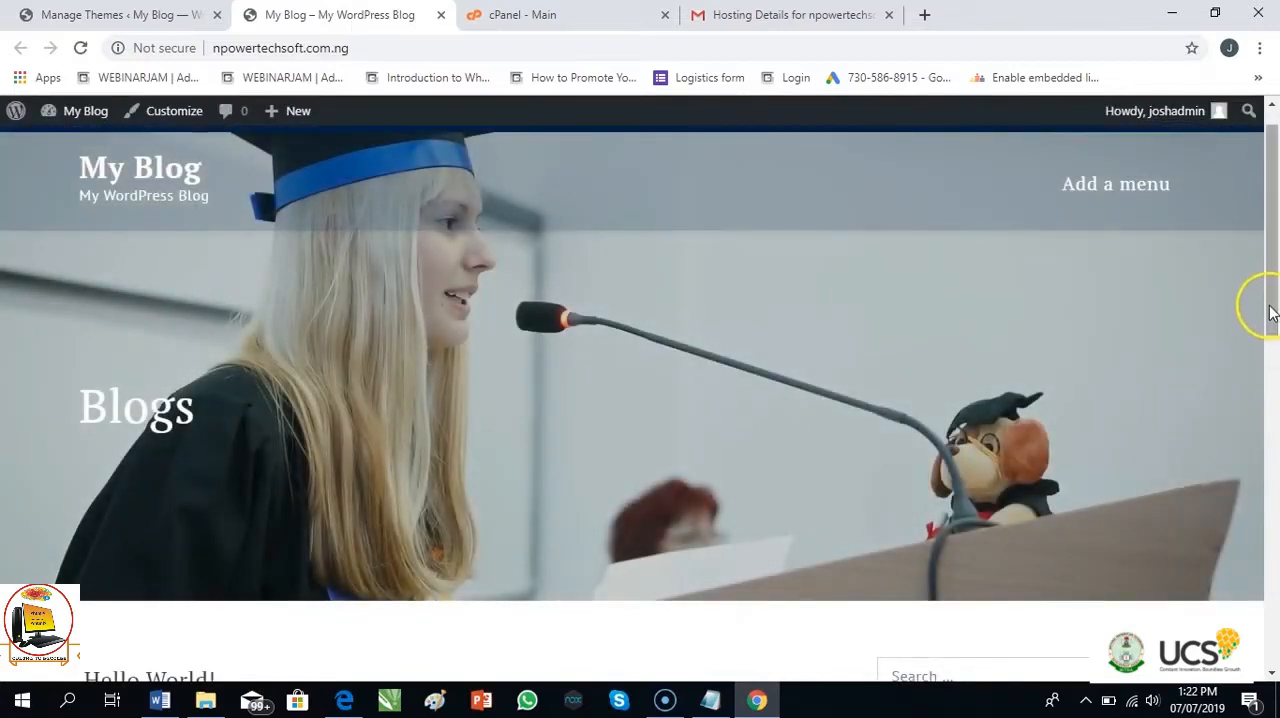
{"action": "left_click_drag", "start_coordinate": [1271, 313], "coordinate": [1274, 418]}
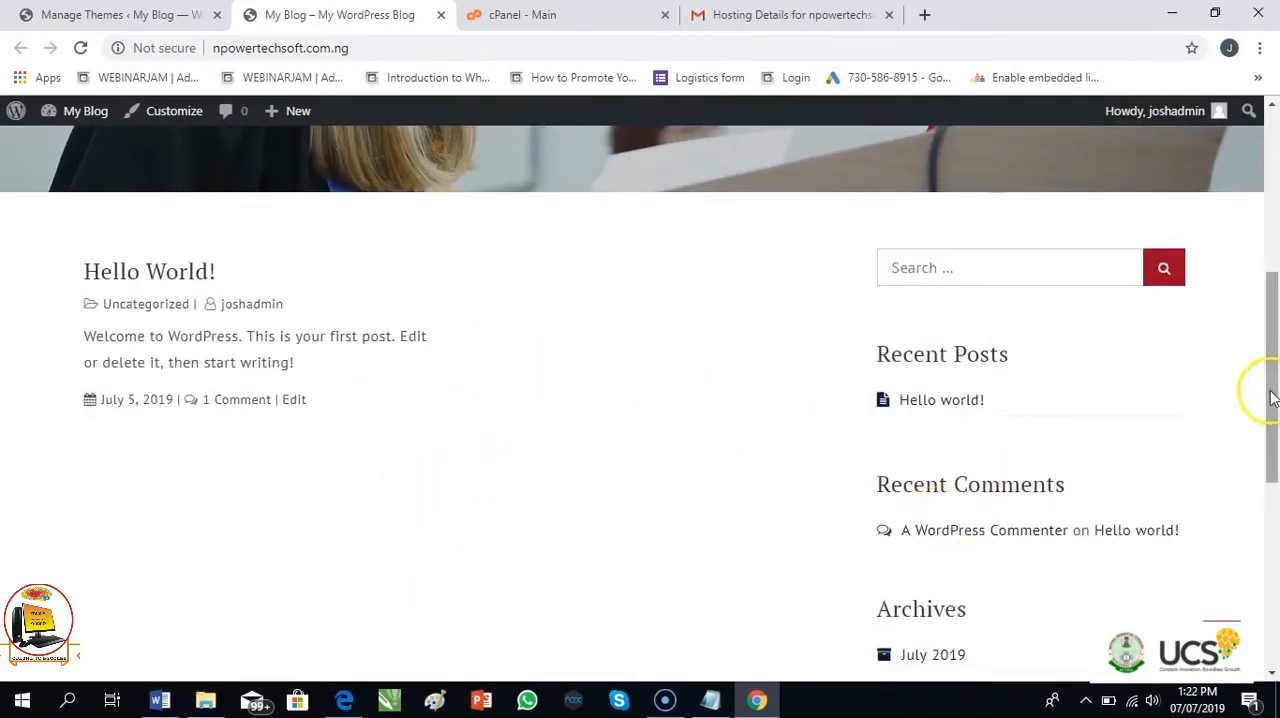
{"action": "left_click_drag", "start_coordinate": [1272, 398], "coordinate": [1271, 214]}
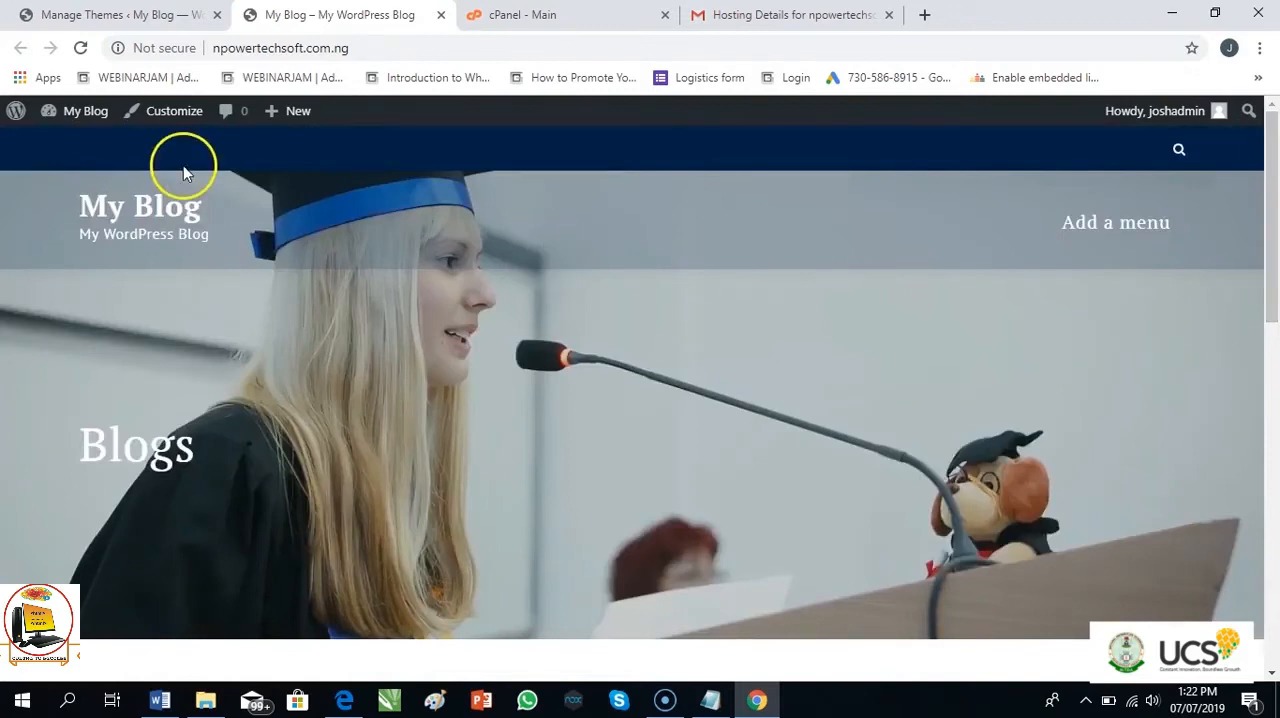
Return to the theme administration and open the upload form for adding a zipped theme
{"action": "left_click", "coordinate": [116, 20]}
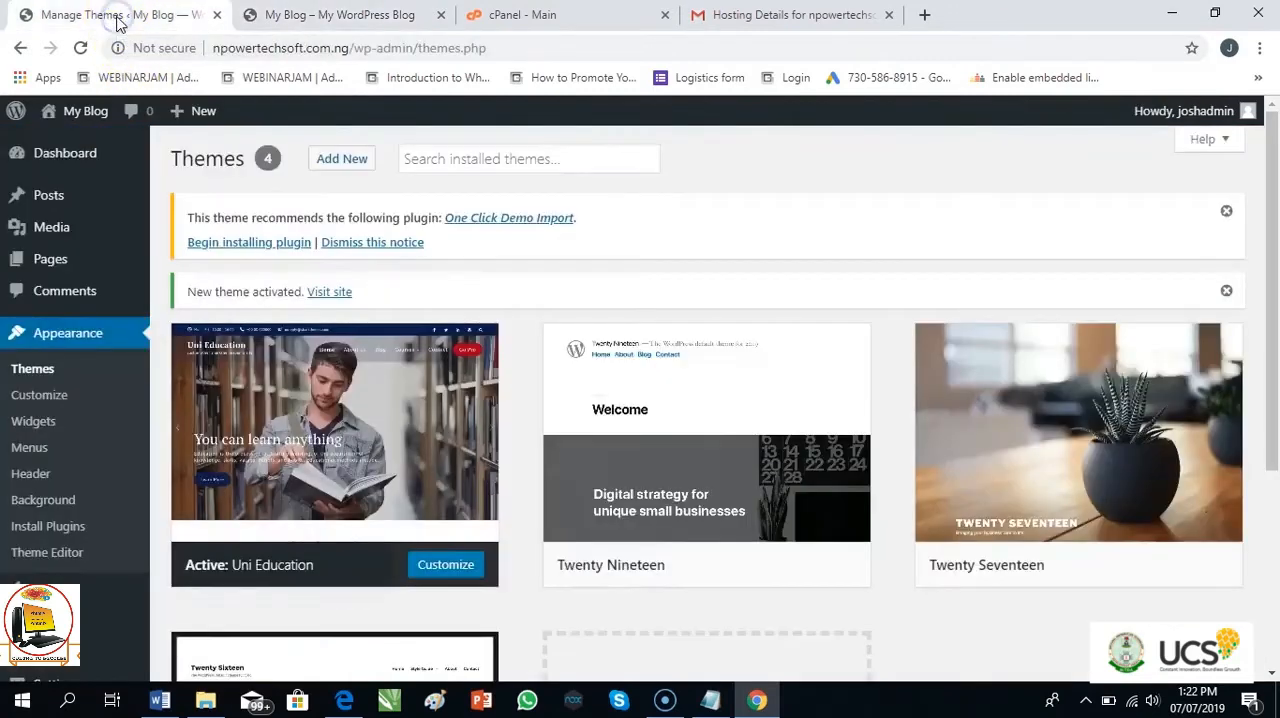
{"action": "mouse_move", "coordinate": [457, 331]}
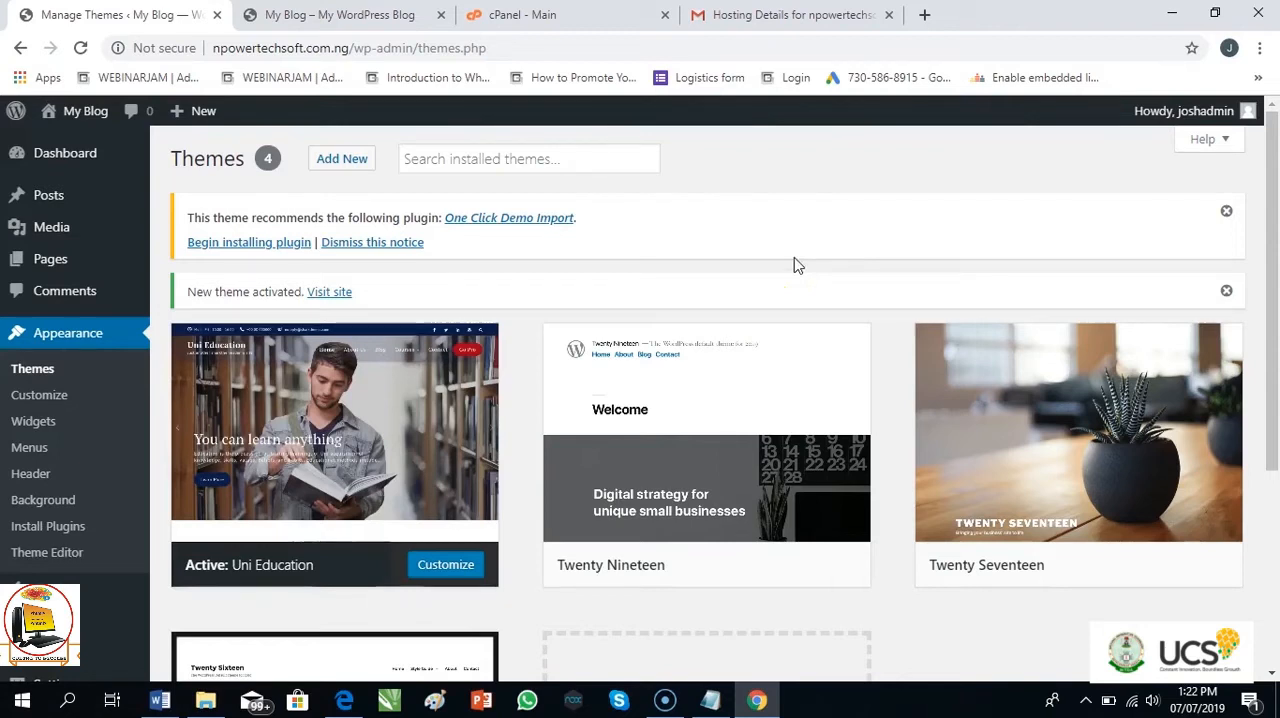
{"action": "left_click", "coordinate": [822, 163]}
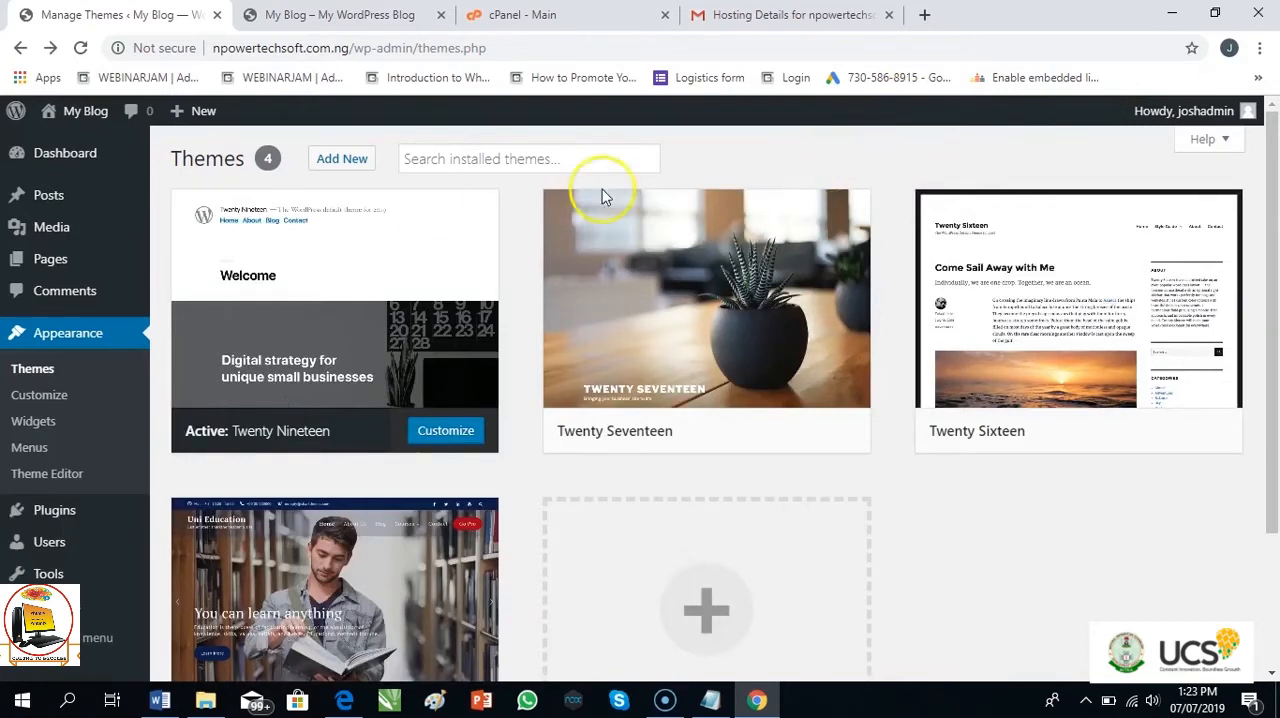
{"action": "left_click", "coordinate": [349, 164]}
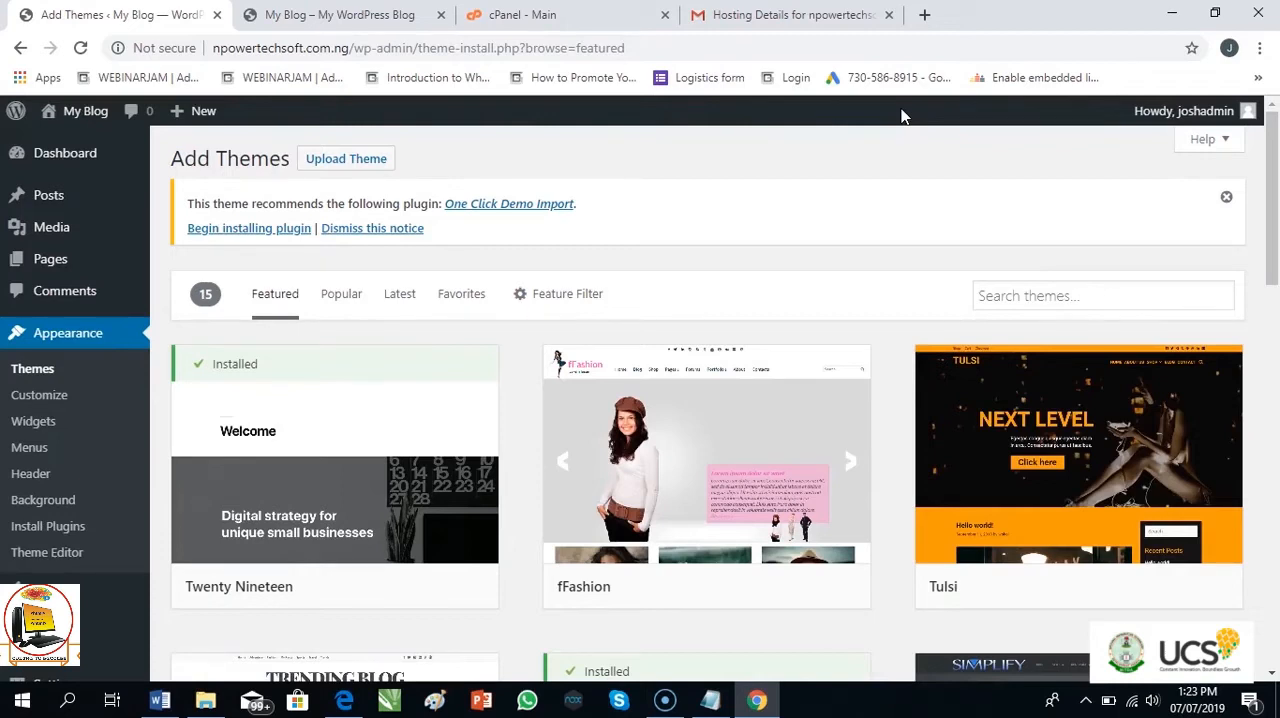
{"action": "left_click", "coordinate": [346, 158]}
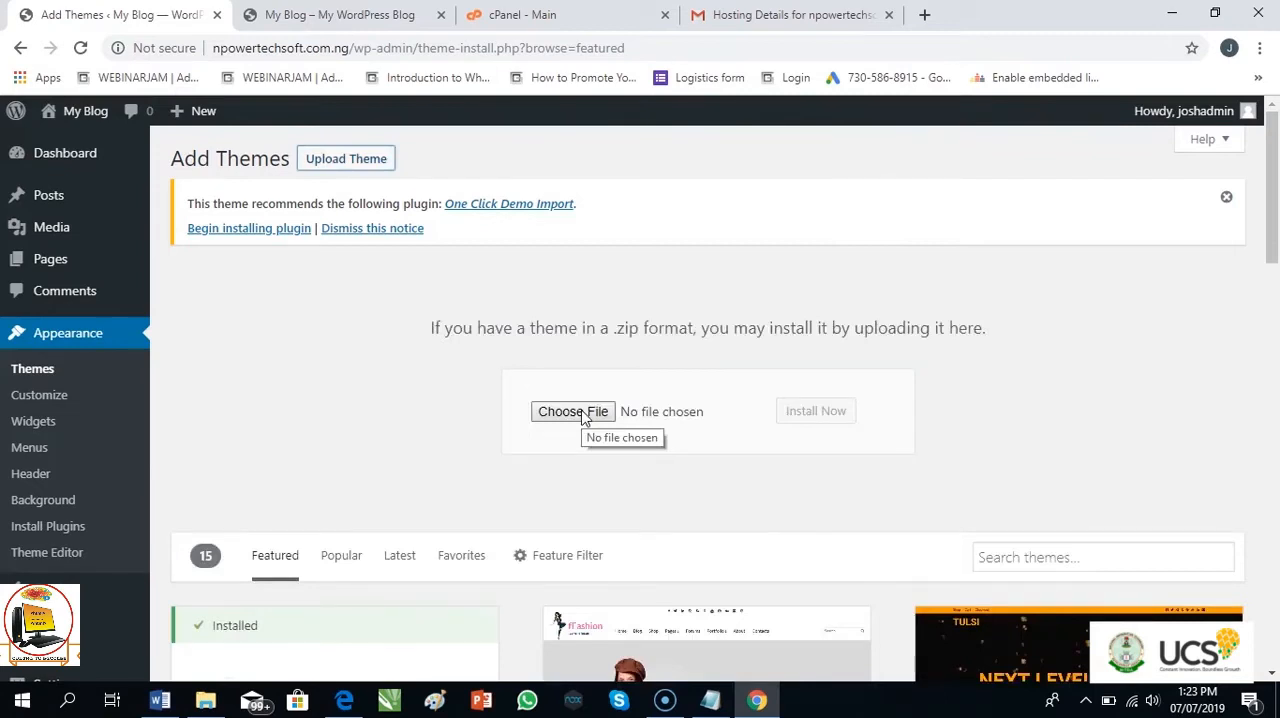
Choose selfgraphy.1.0.4.zip from the desktop as the theme file and install it
{"action": "left_click", "coordinate": [573, 415]}
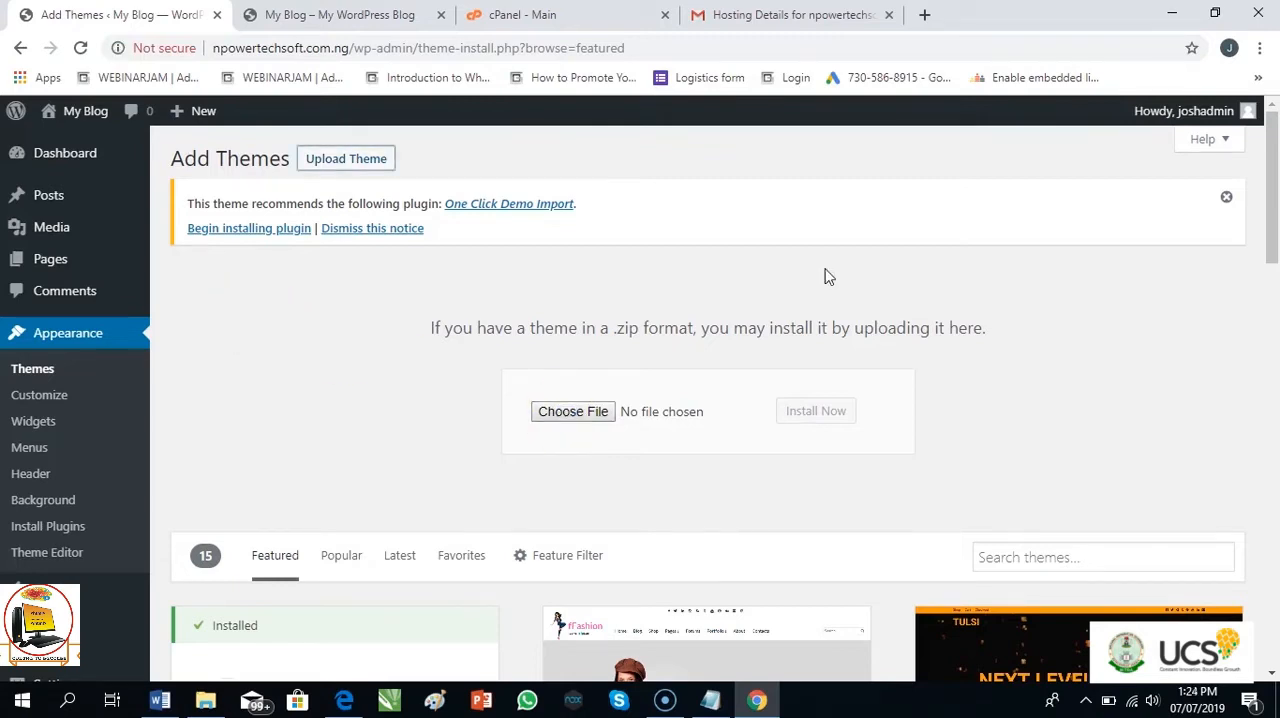
{"action": "key", "text": "super+d"}
{"action": "left_click", "coordinate": [821, 357]}
{"action": "left_click", "coordinate": [795, 310]}
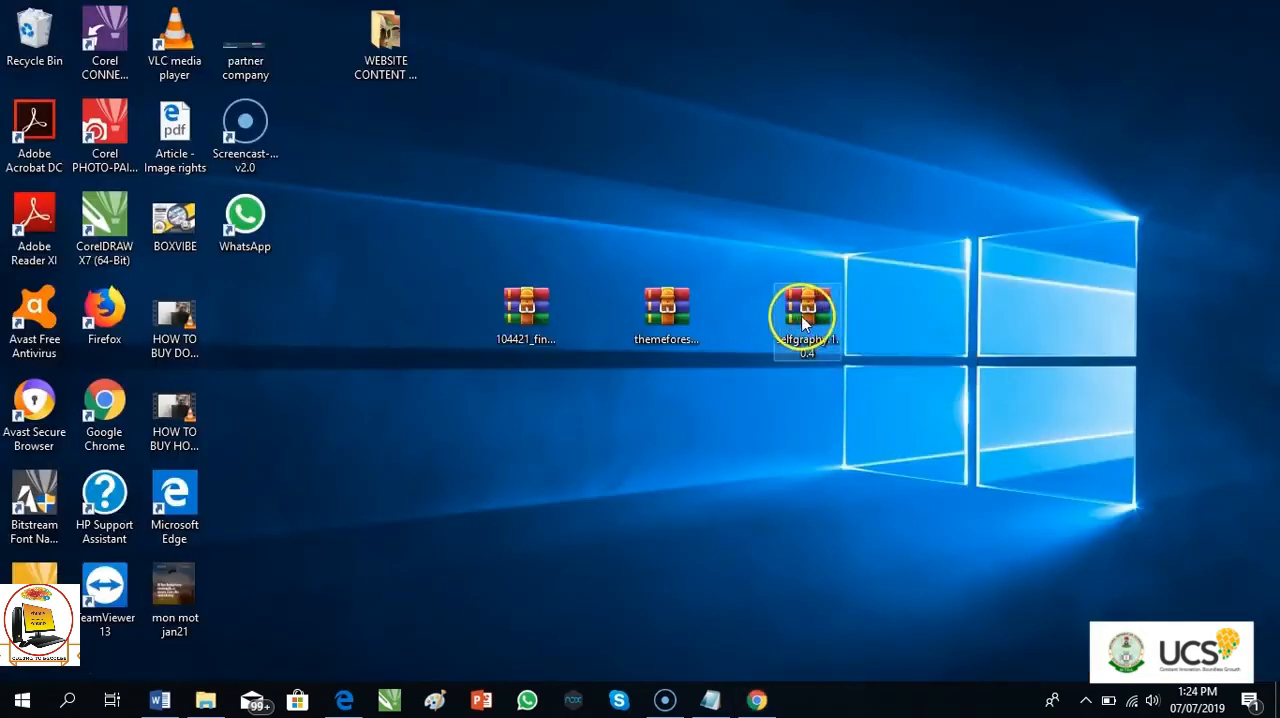
{"action": "left_click_drag", "start_coordinate": [801, 316], "coordinate": [753, 710]}
{"action": "left_click_drag", "start_coordinate": [740, 645], "coordinate": [640, 408]}
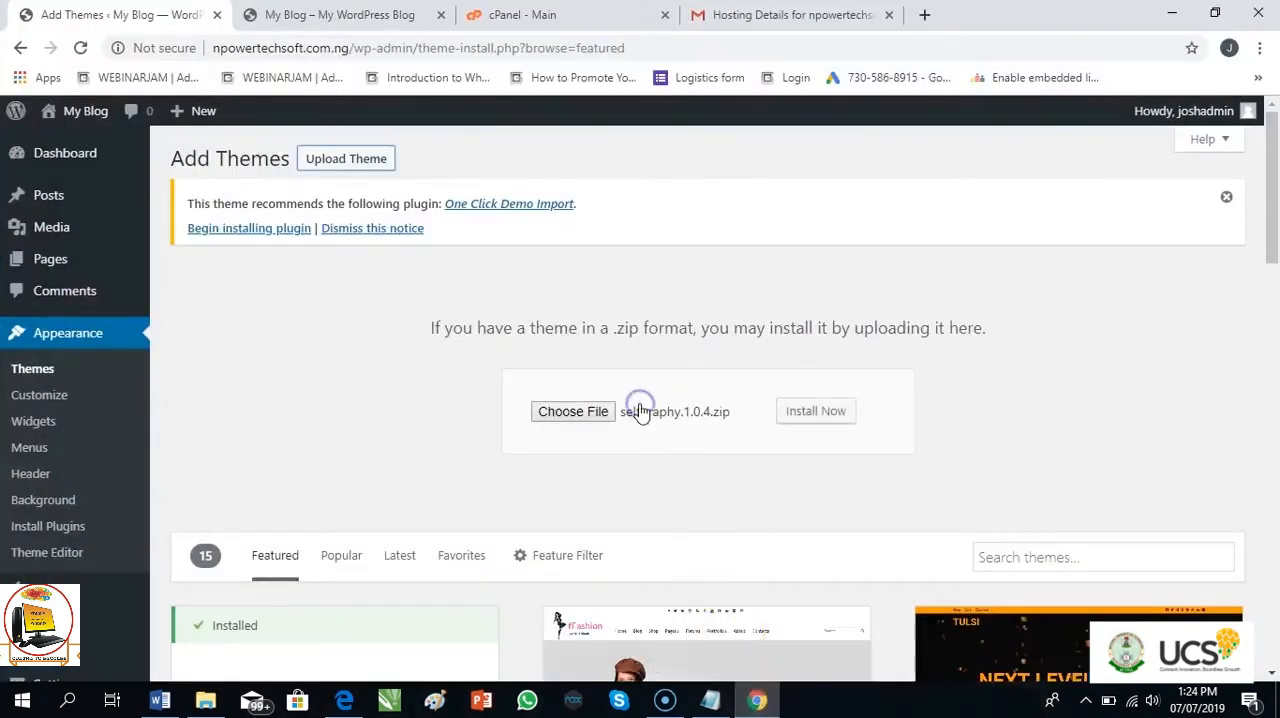
{"action": "left_click", "coordinate": [816, 414]}
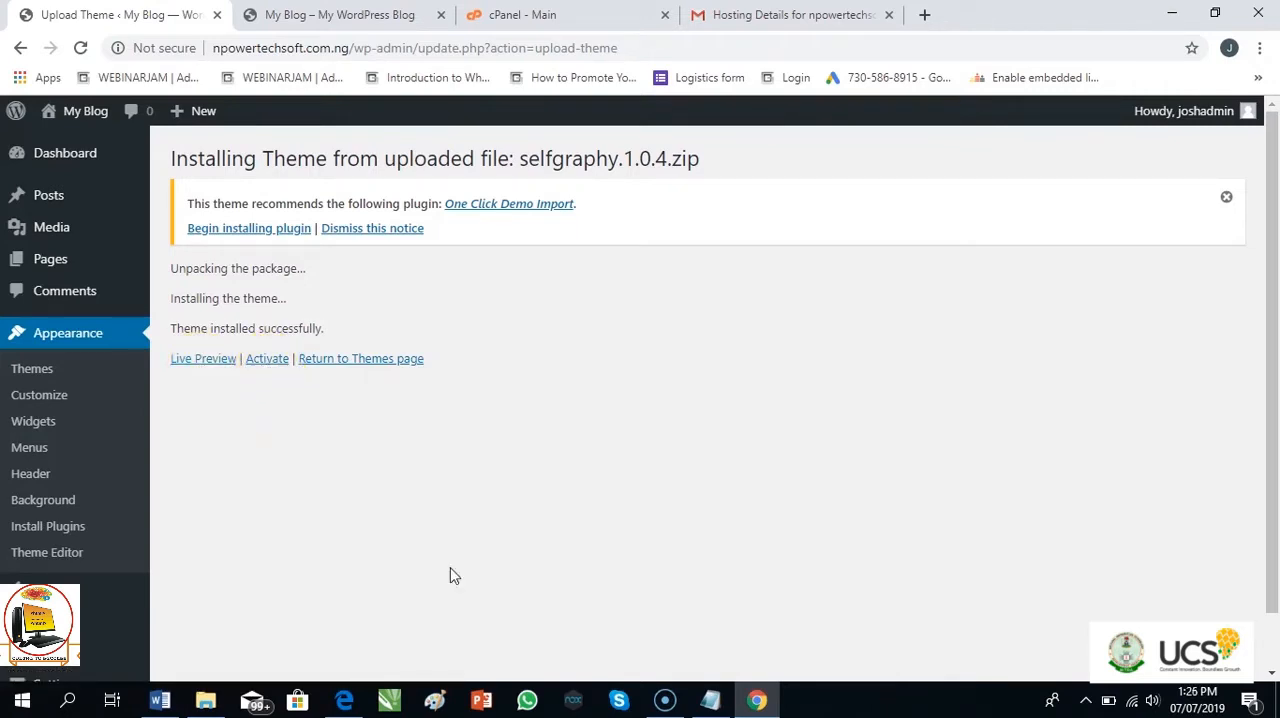
Activate the Selfgraphy theme from the site's installed themes
{"action": "left_click", "coordinate": [70, 373]}
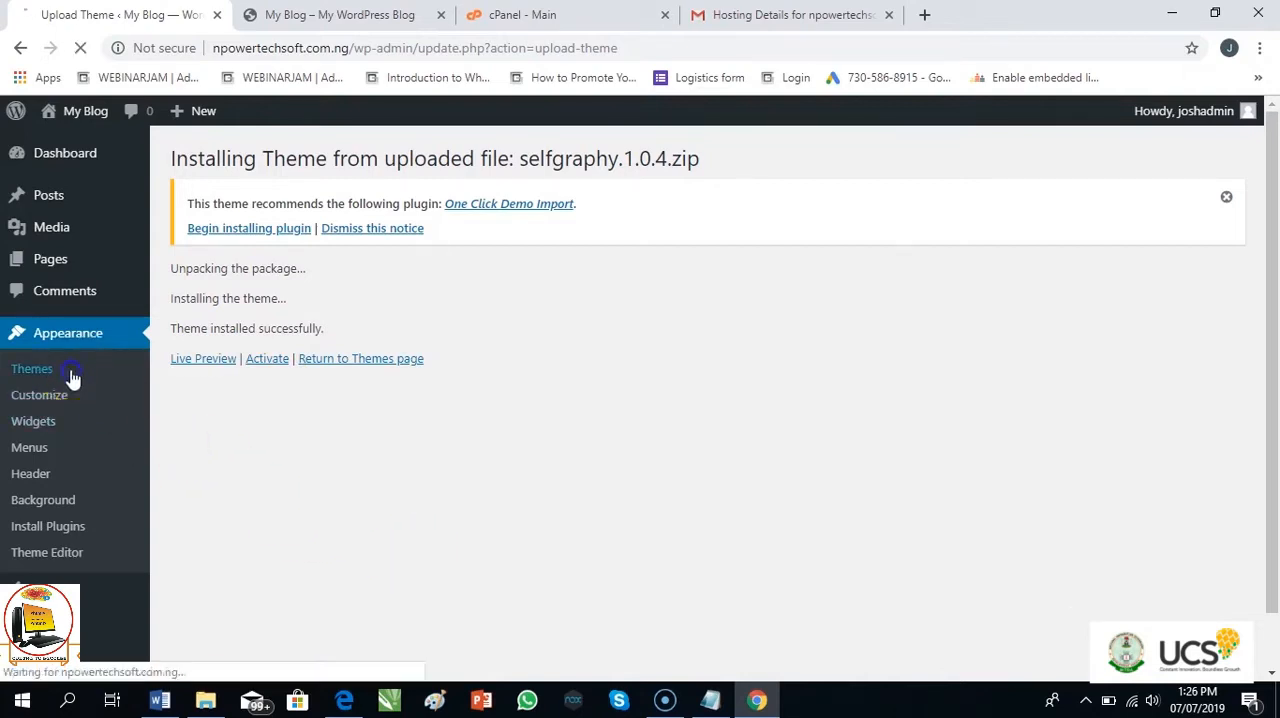
{"action": "left_click", "coordinate": [540, 435]}
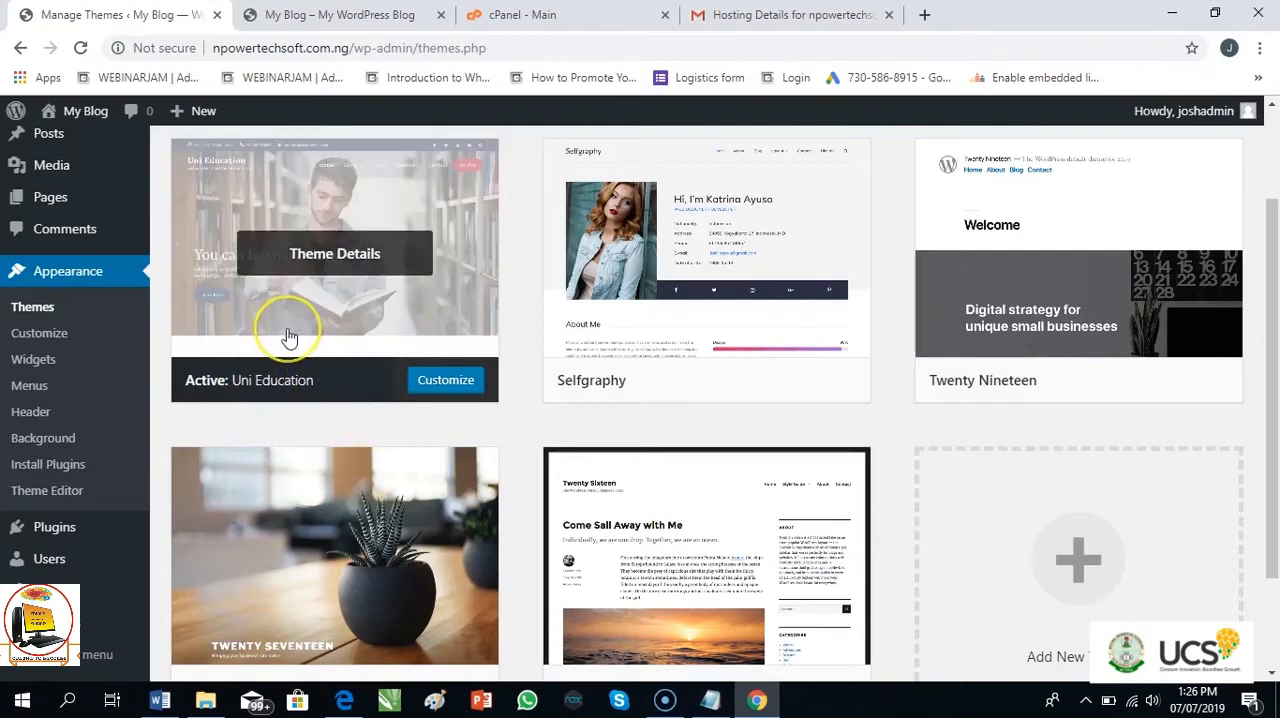
{"action": "left_click", "coordinate": [265, 363]}
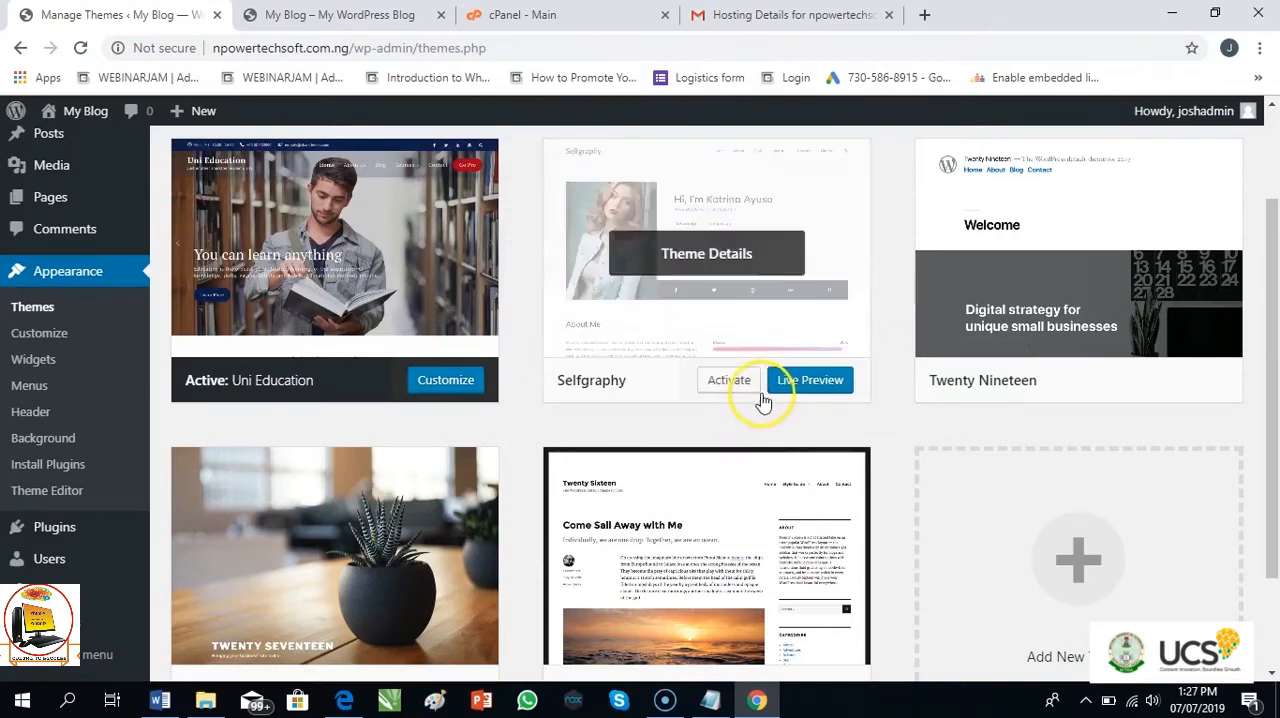
{"action": "left_click", "coordinate": [829, 391]}
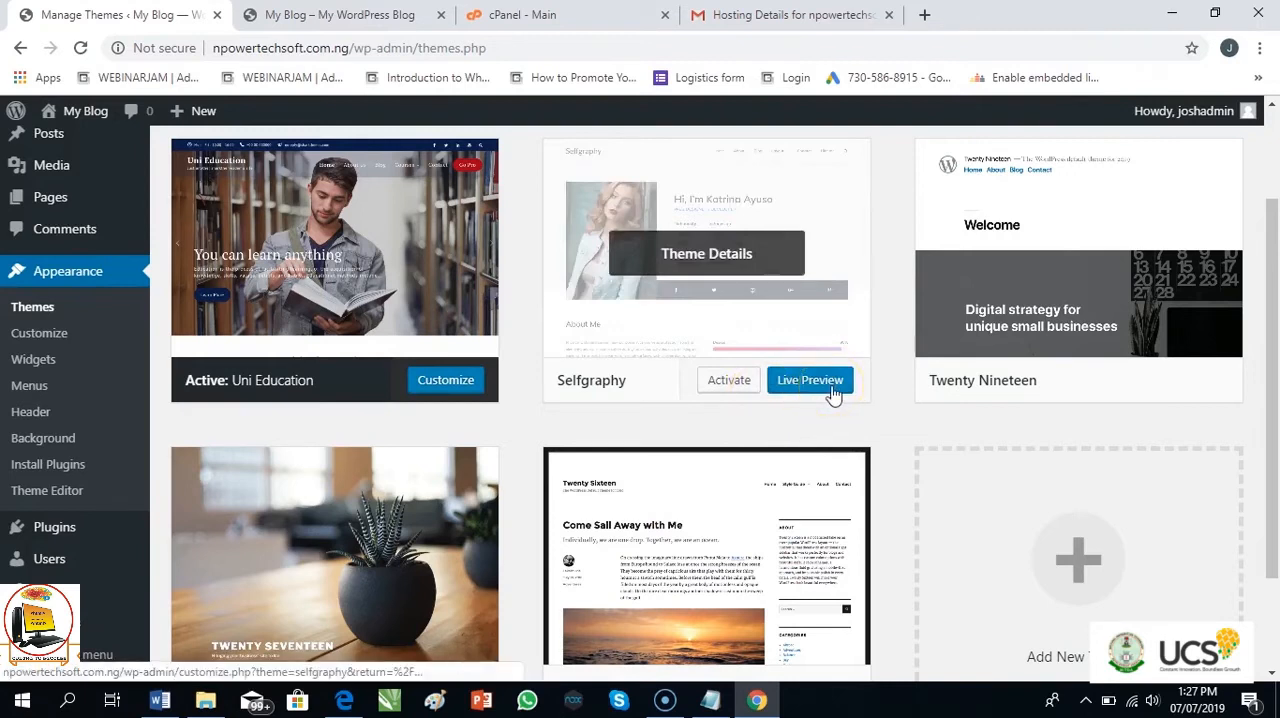
{"action": "left_click", "coordinate": [729, 388]}
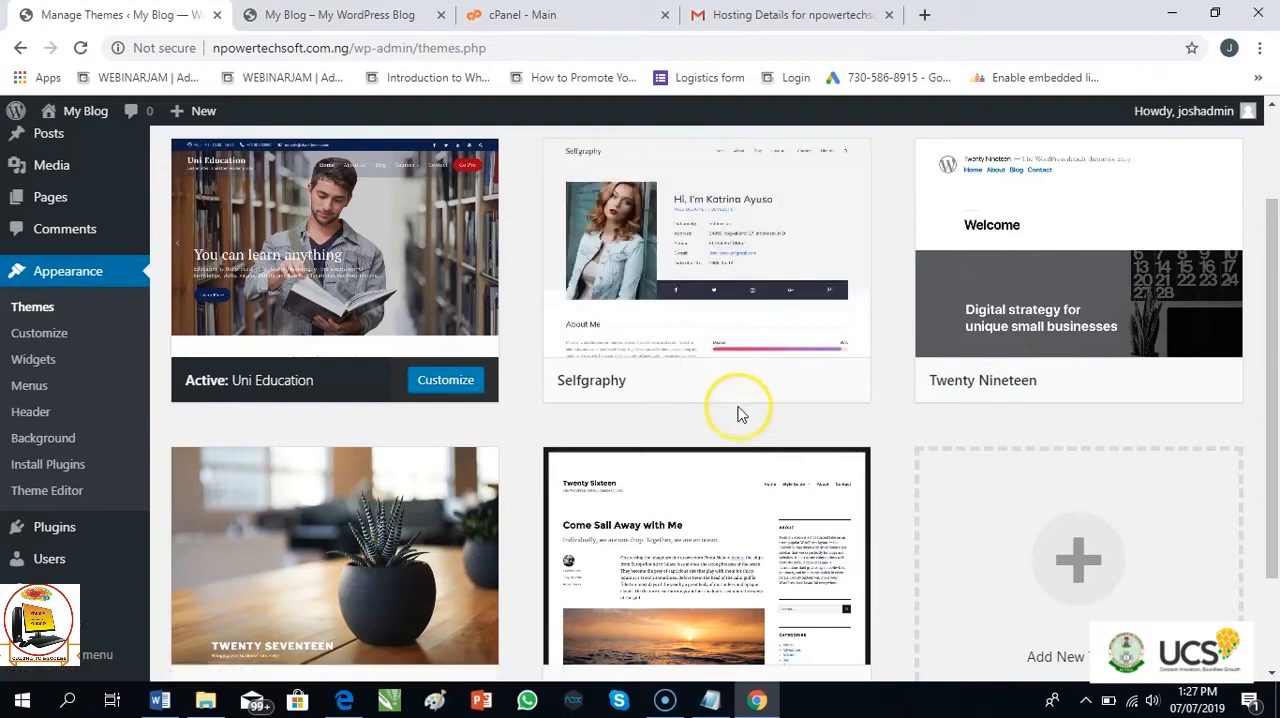
{"action": "left_click", "coordinate": [829, 391]}
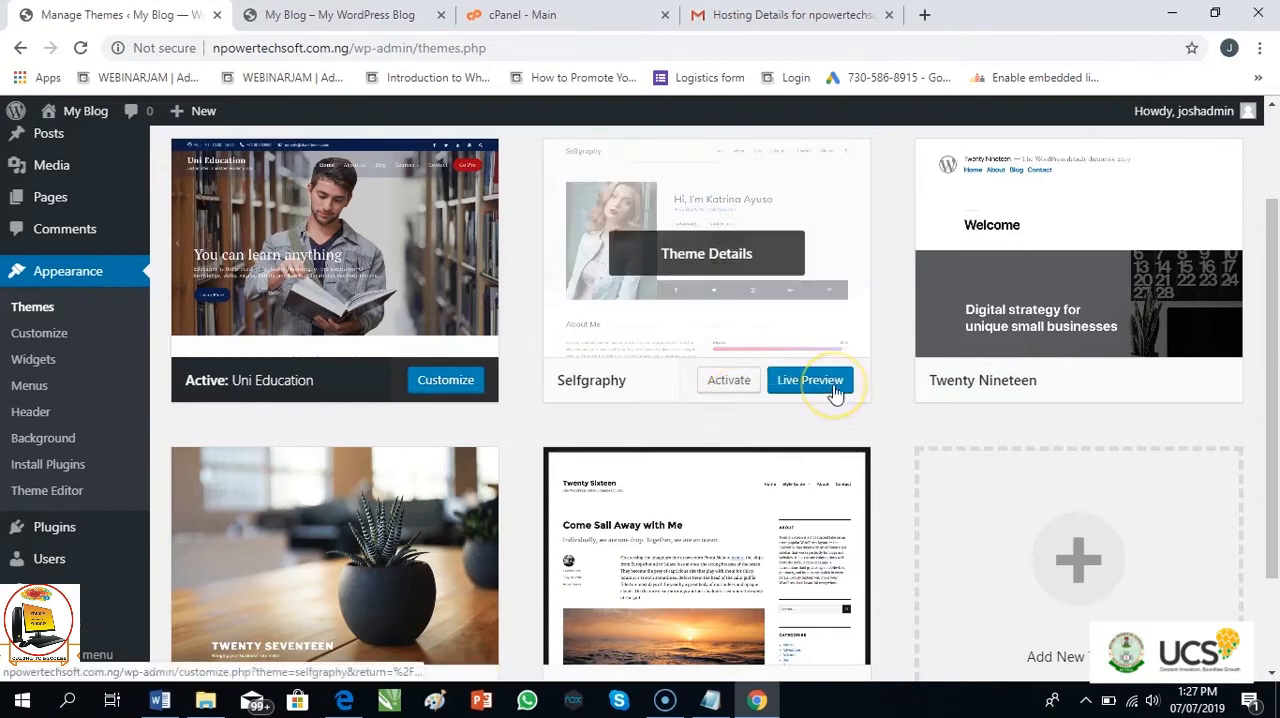
{"action": "left_click", "coordinate": [728, 382]}
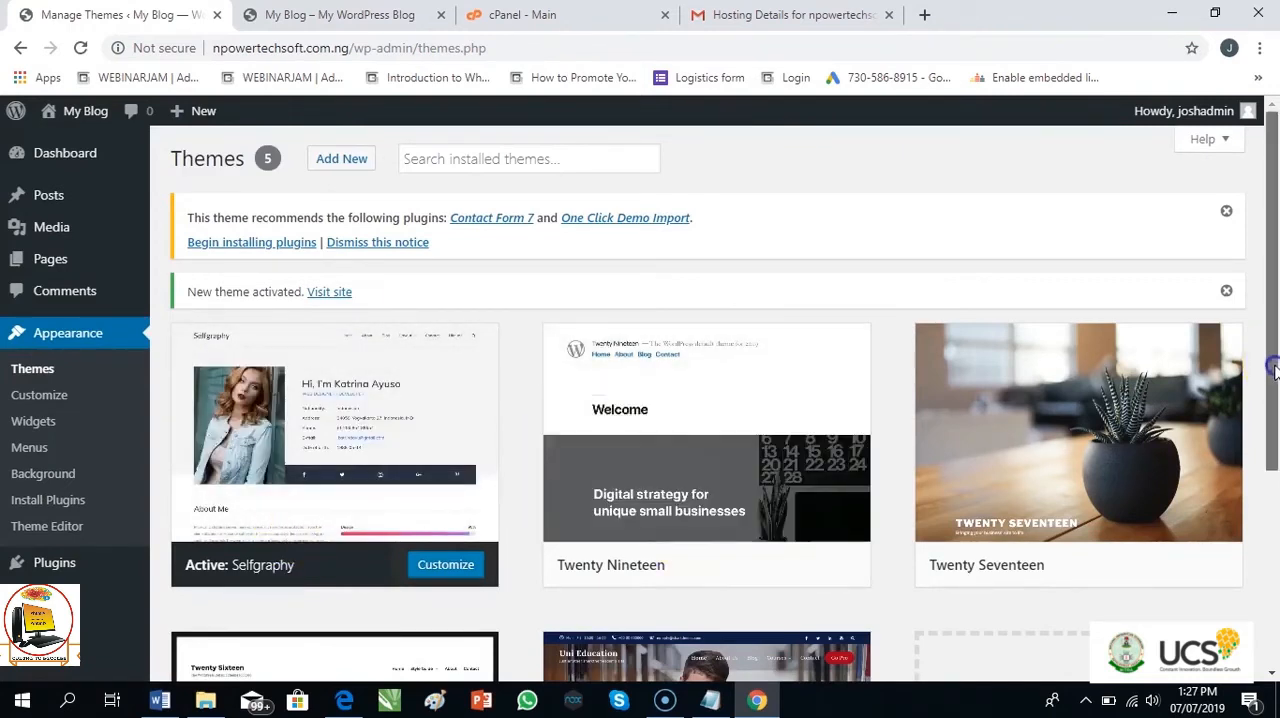
Reload the blog's front page and check how it looks with the Selfgraphy theme
{"action": "left_click_drag", "start_coordinate": [1272, 370], "coordinate": [1272, 480]}
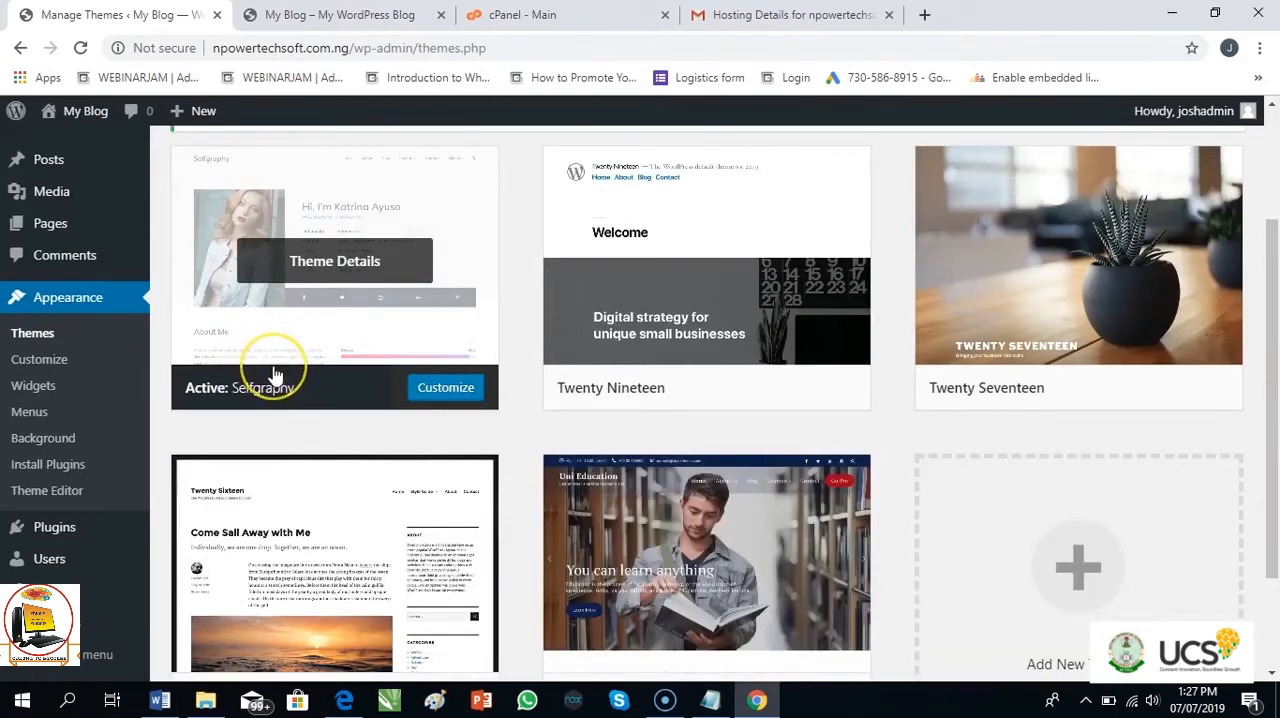
{"action": "left_click", "coordinate": [310, 20]}
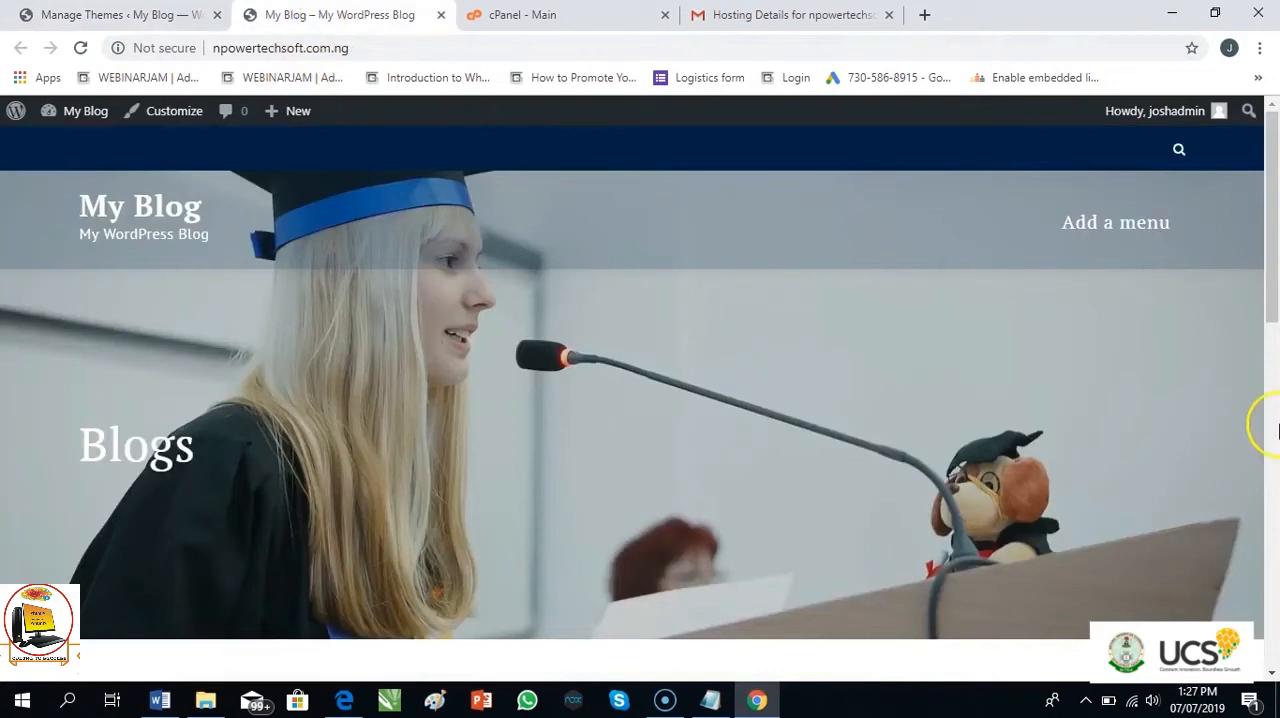
{"action": "left_click_drag", "start_coordinate": [1270, 300], "coordinate": [1272, 340]}
{"action": "key", "text": "F5"}
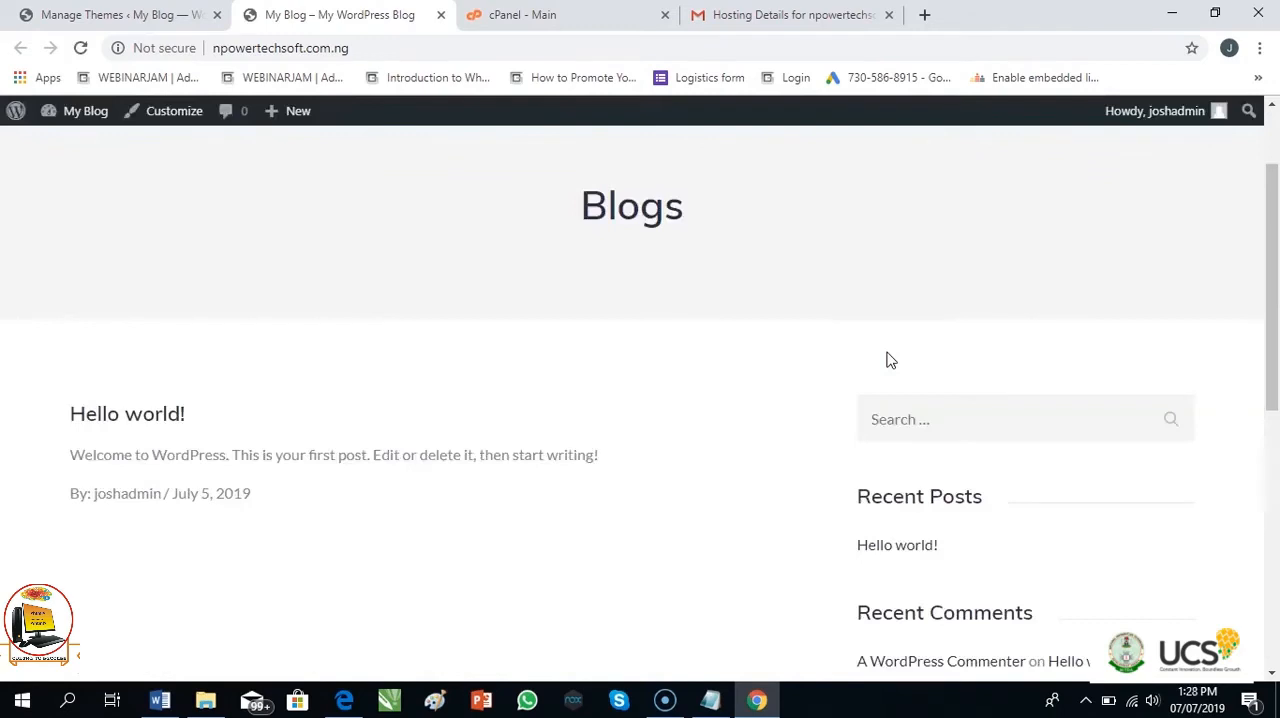
Look through the blog's front page from the site header down to the Meta links in the sidebar
{"action": "left_click_drag", "start_coordinate": [1268, 314], "coordinate": [1274, 232]}
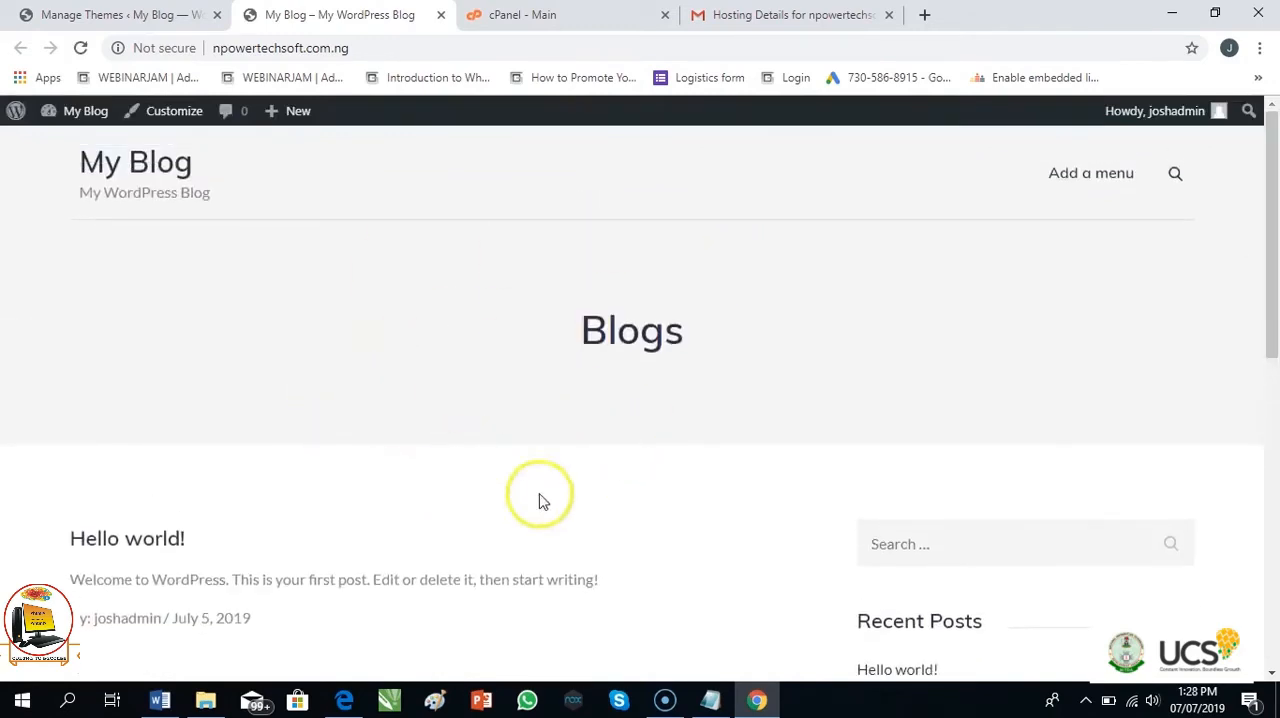
{"action": "left_click_drag", "start_coordinate": [1270, 255], "coordinate": [1249, 520]}
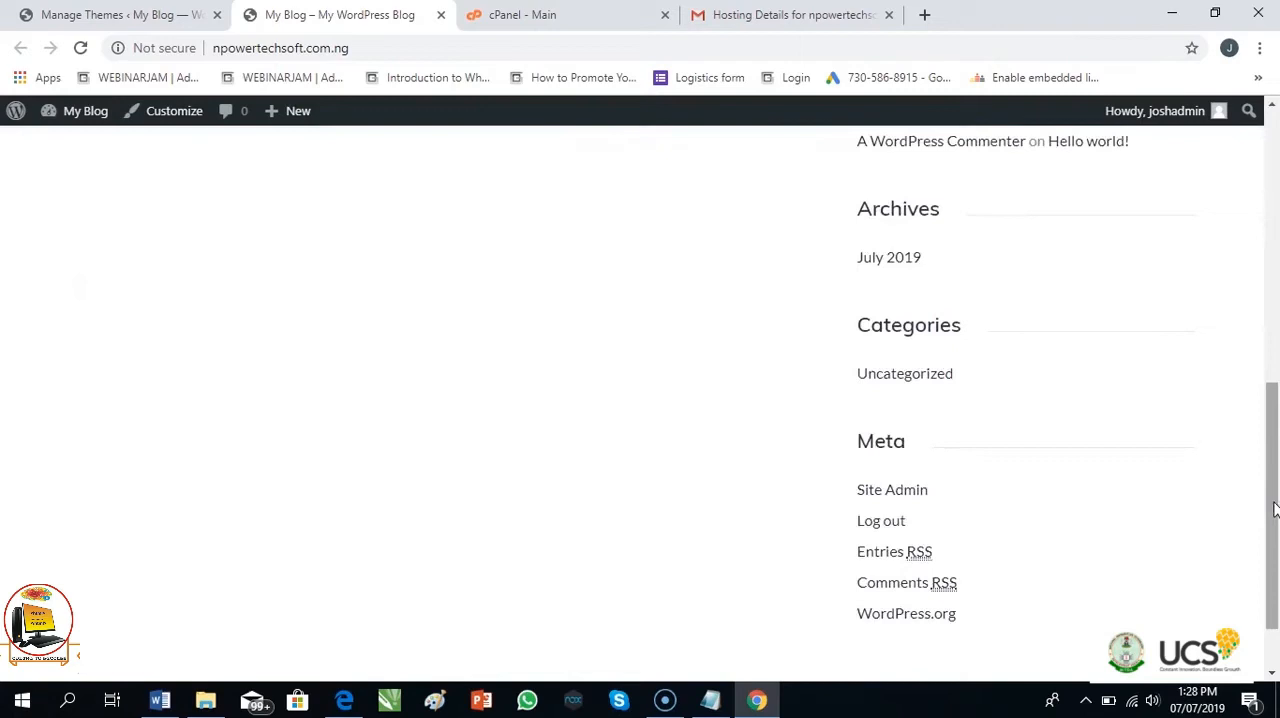
{"action": "left_click_drag", "start_coordinate": [1272, 490], "coordinate": [1273, 160]}
{"action": "left_click", "coordinate": [757, 181]}
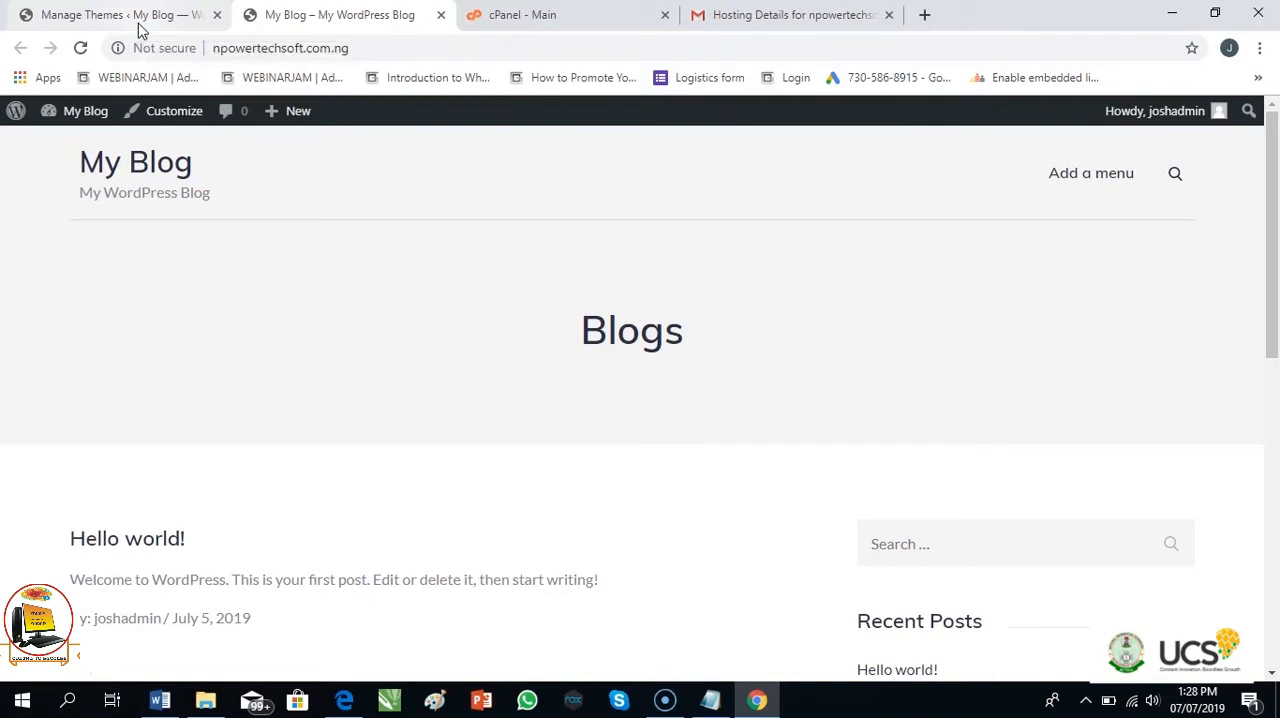
Switch to cPanel and open the public_html/wp-content/themes folder in File Manager
{"action": "left_click", "coordinate": [574, 20]}
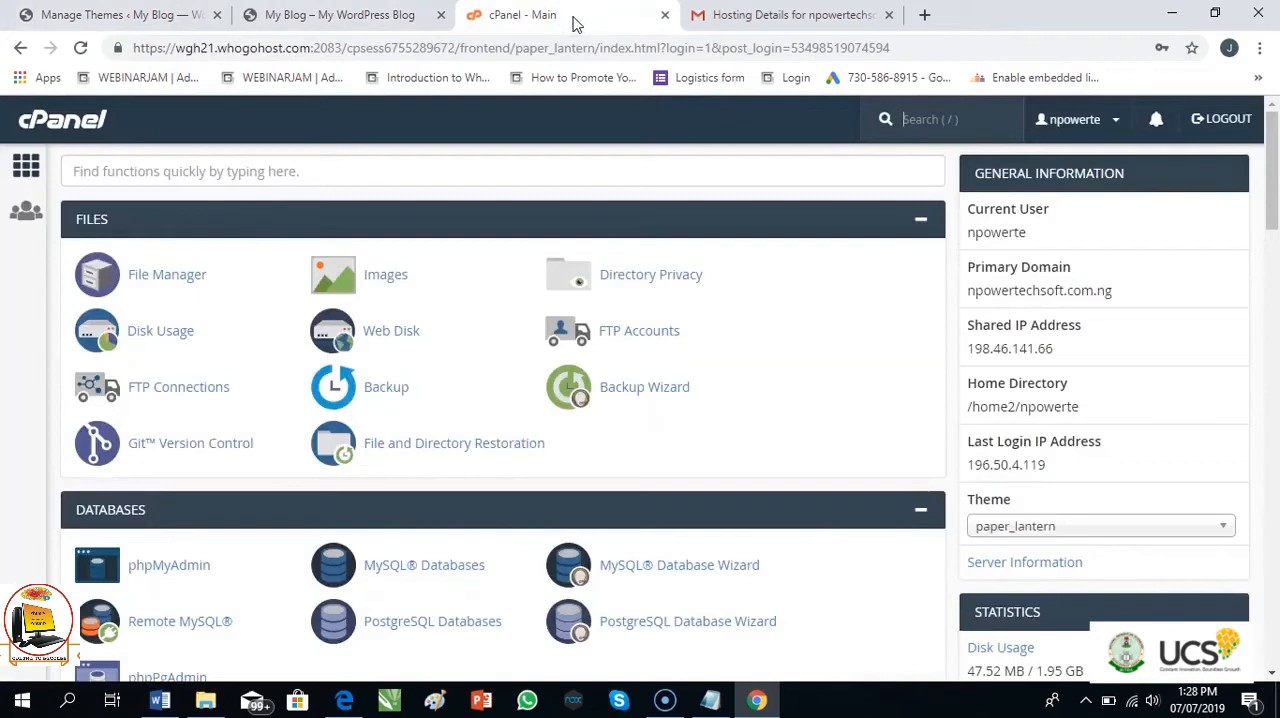
{"action": "left_click", "coordinate": [165, 285]}
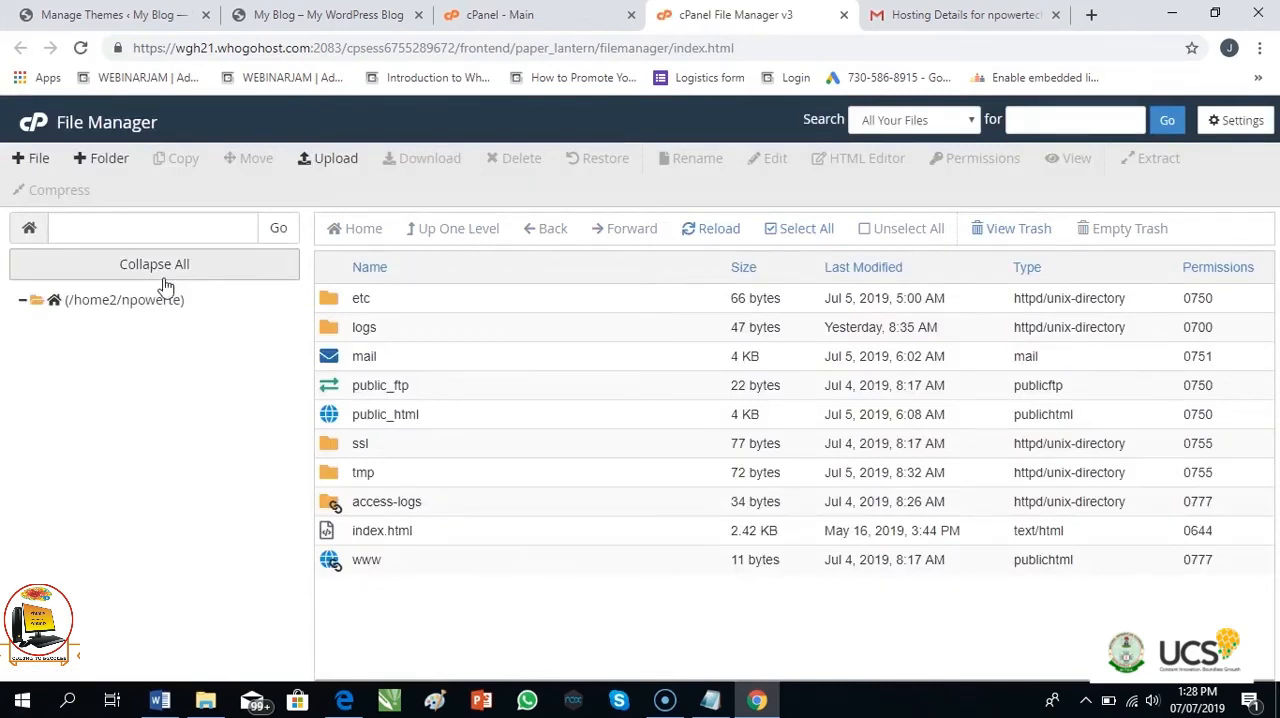
{"action": "double_click", "coordinate": [331, 420]}
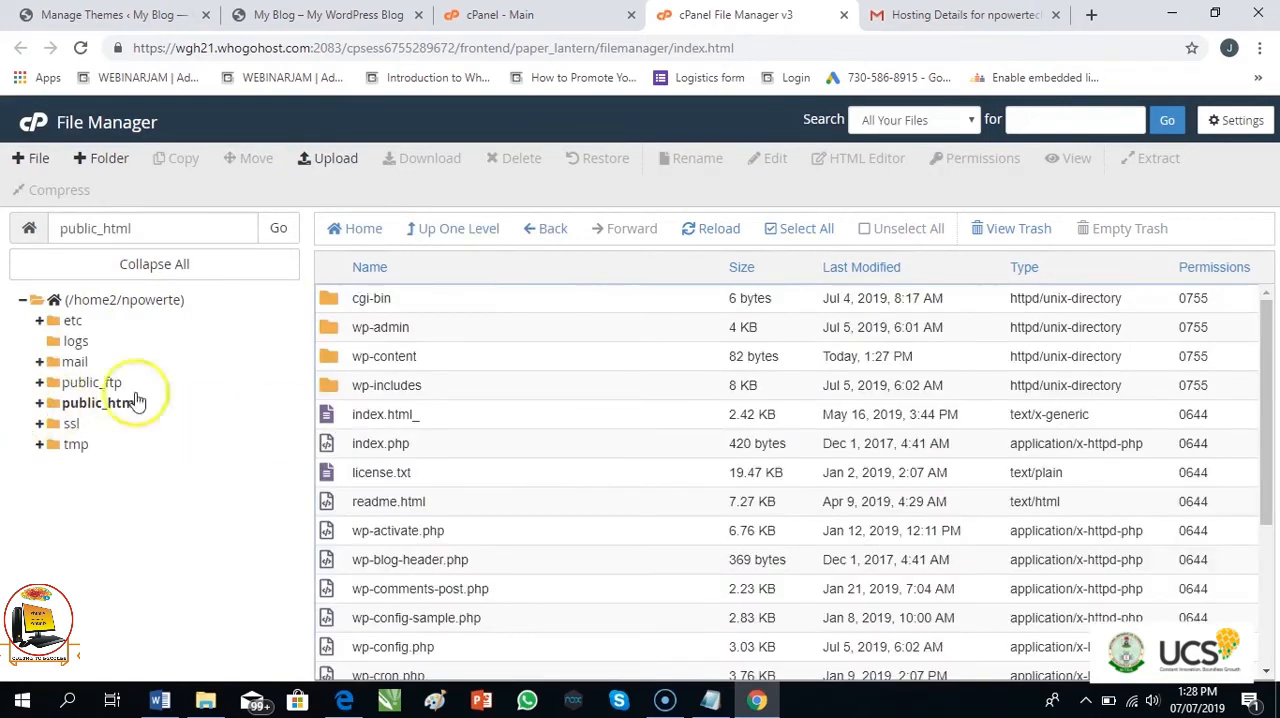
{"action": "double_click", "coordinate": [333, 365]}
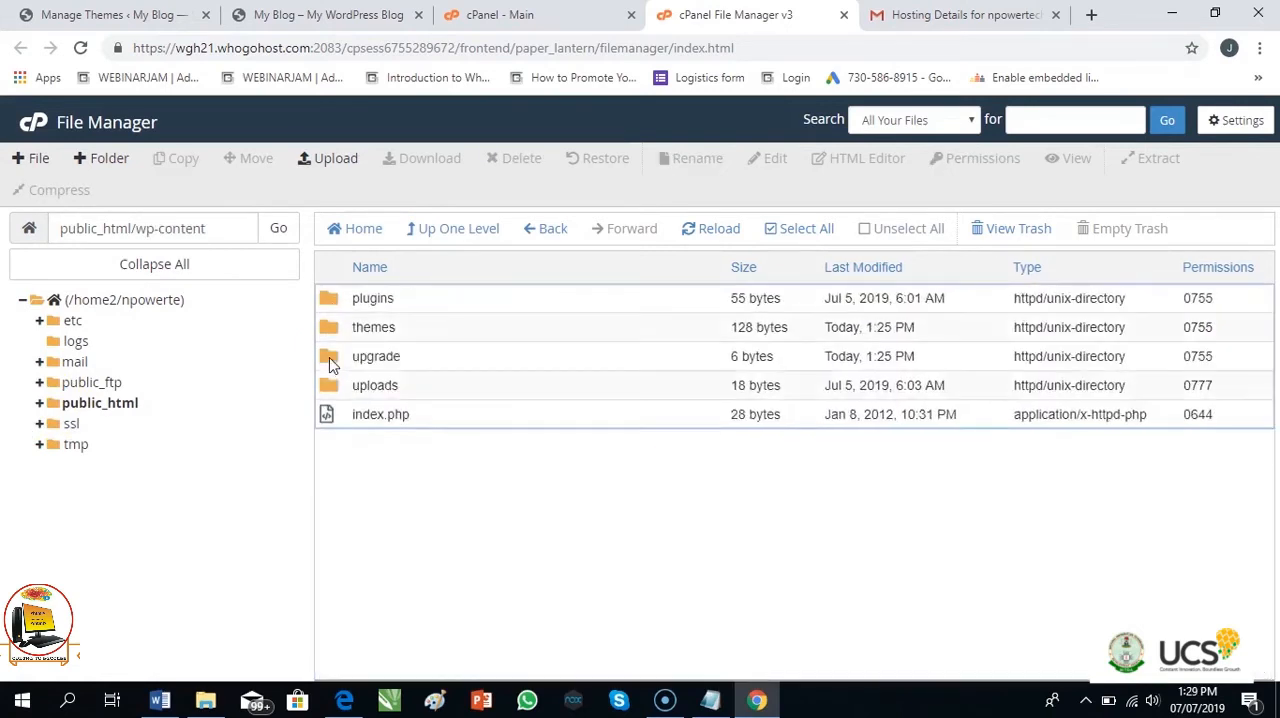
{"action": "double_click", "coordinate": [333, 330]}
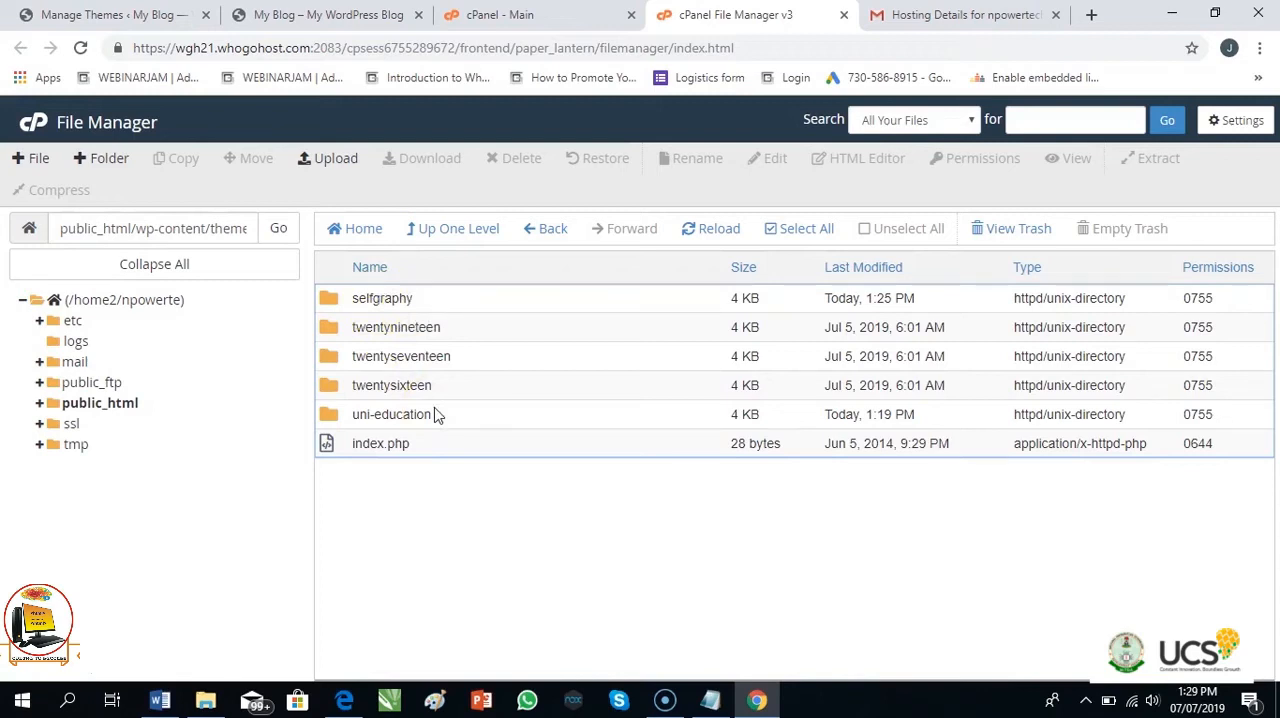
Go back to the home directory and retrace the path to the public_html/wp-content/themes folder
{"action": "left_click", "coordinate": [441, 498]}
{"action": "left_click", "coordinate": [357, 230]}
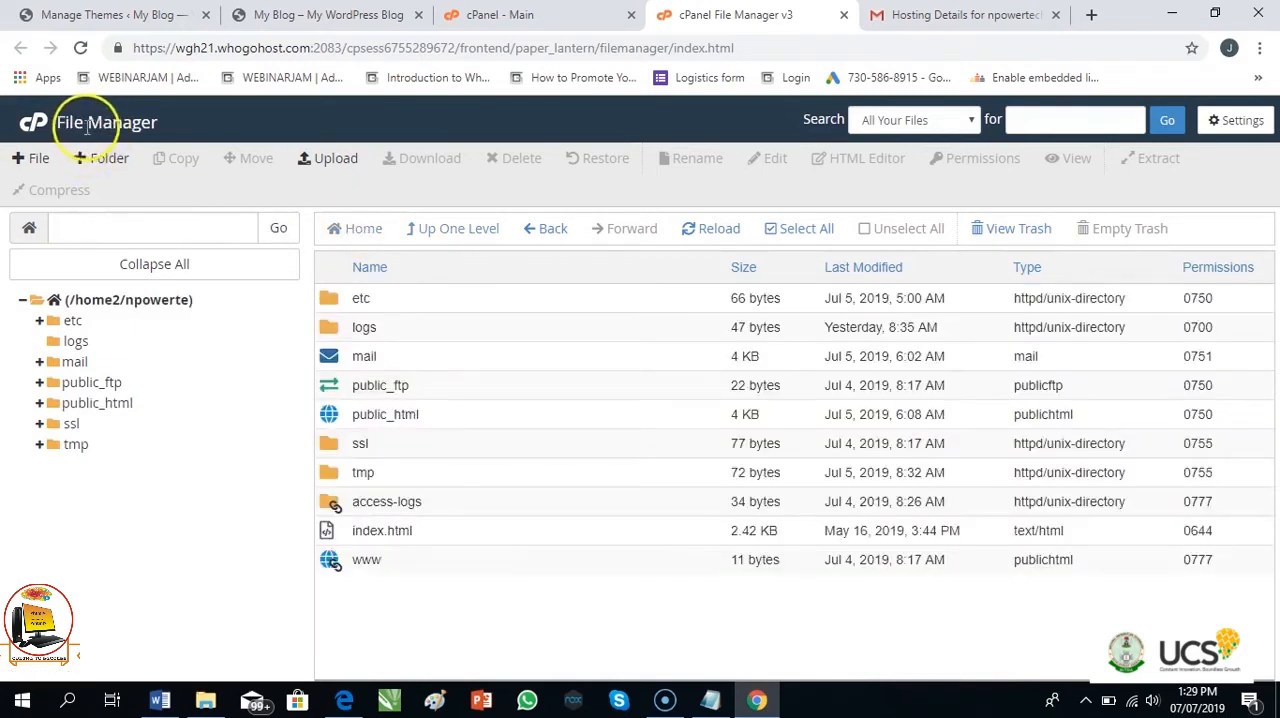
{"action": "double_click", "coordinate": [337, 420]}
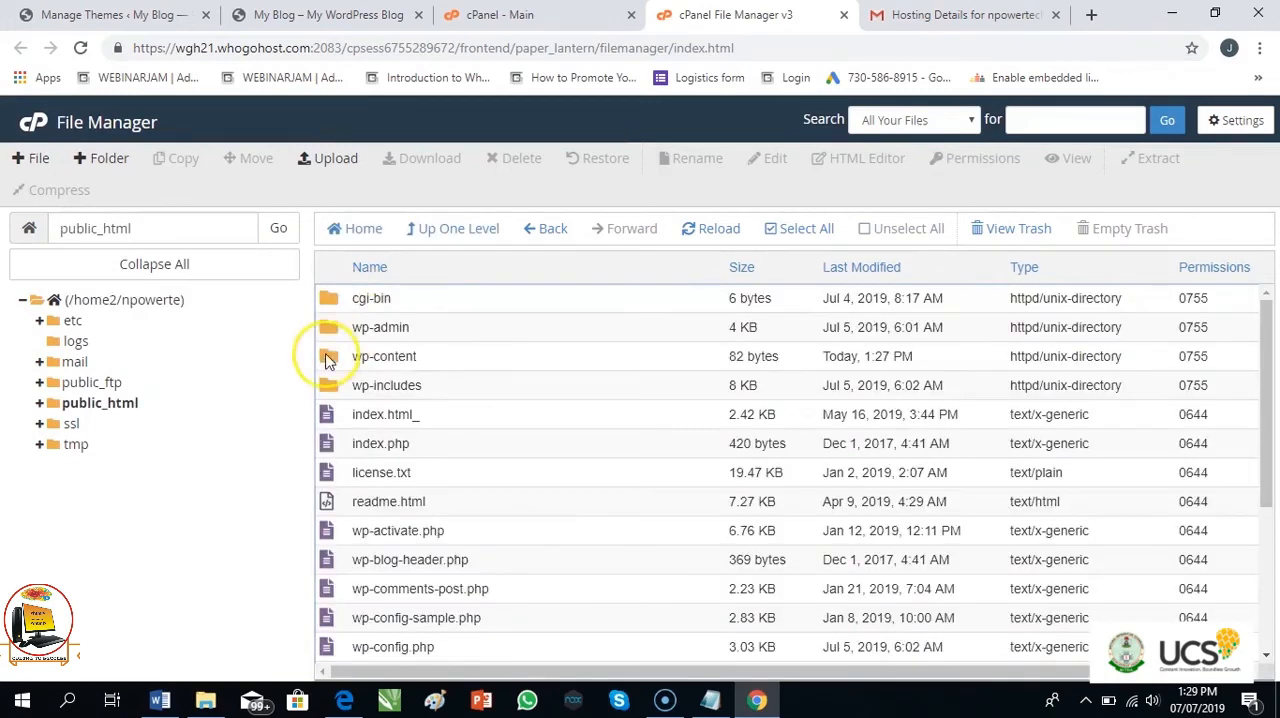
{"action": "double_click", "coordinate": [328, 358]}
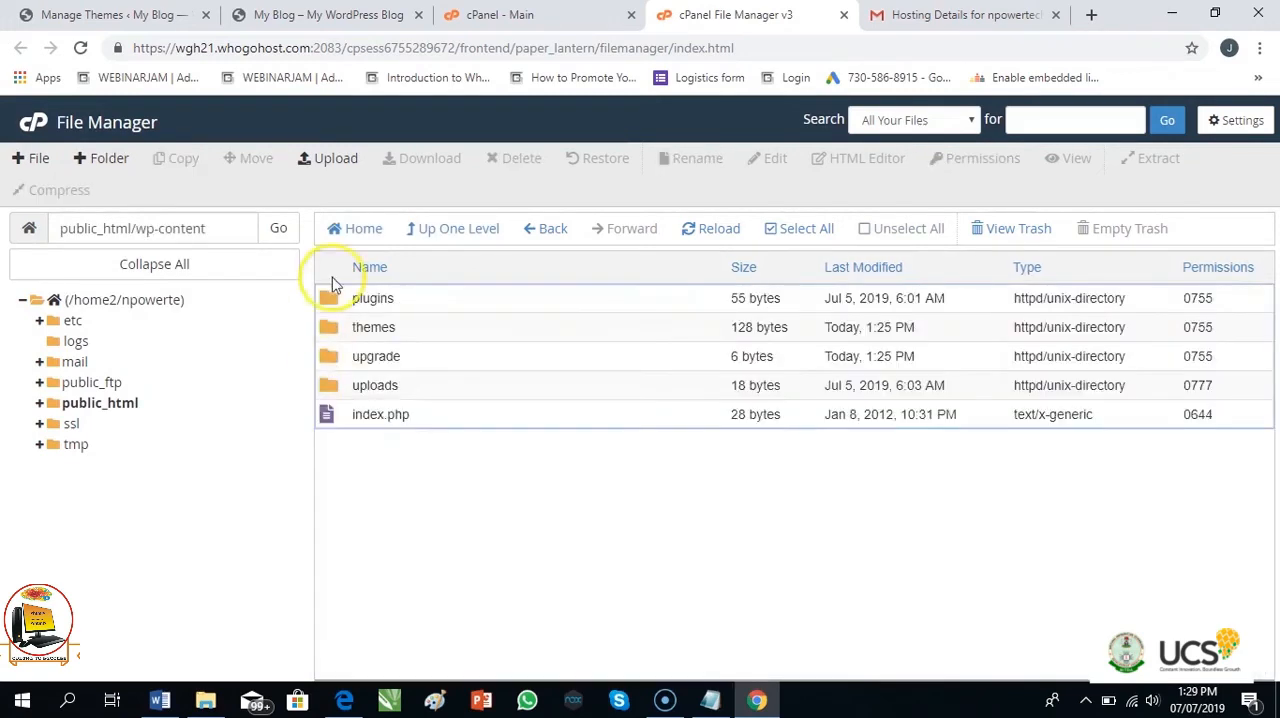
{"action": "double_click", "coordinate": [335, 330]}
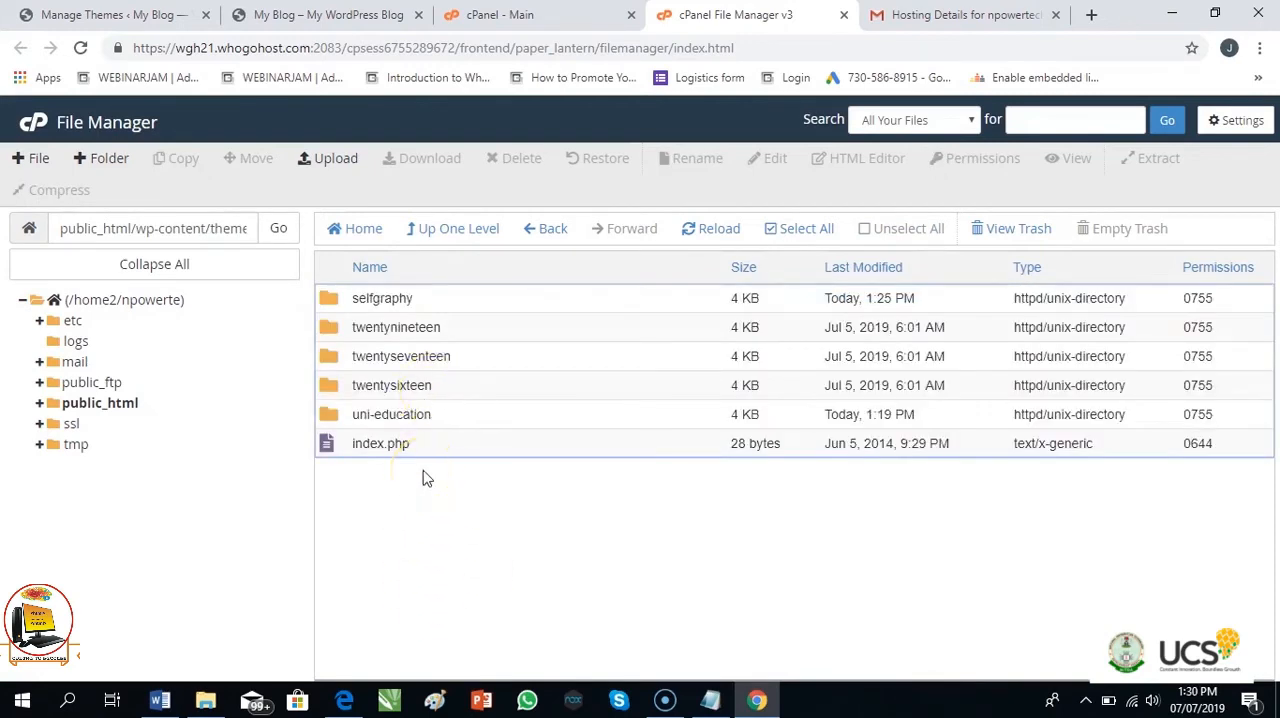
Upload the desktop's themeforest-9207399-porto-responsive-wordpress-ecommerce-theme-wordpress-theme.zip to the themes folder and return to its file listing
{"action": "left_click", "coordinate": [328, 158]}
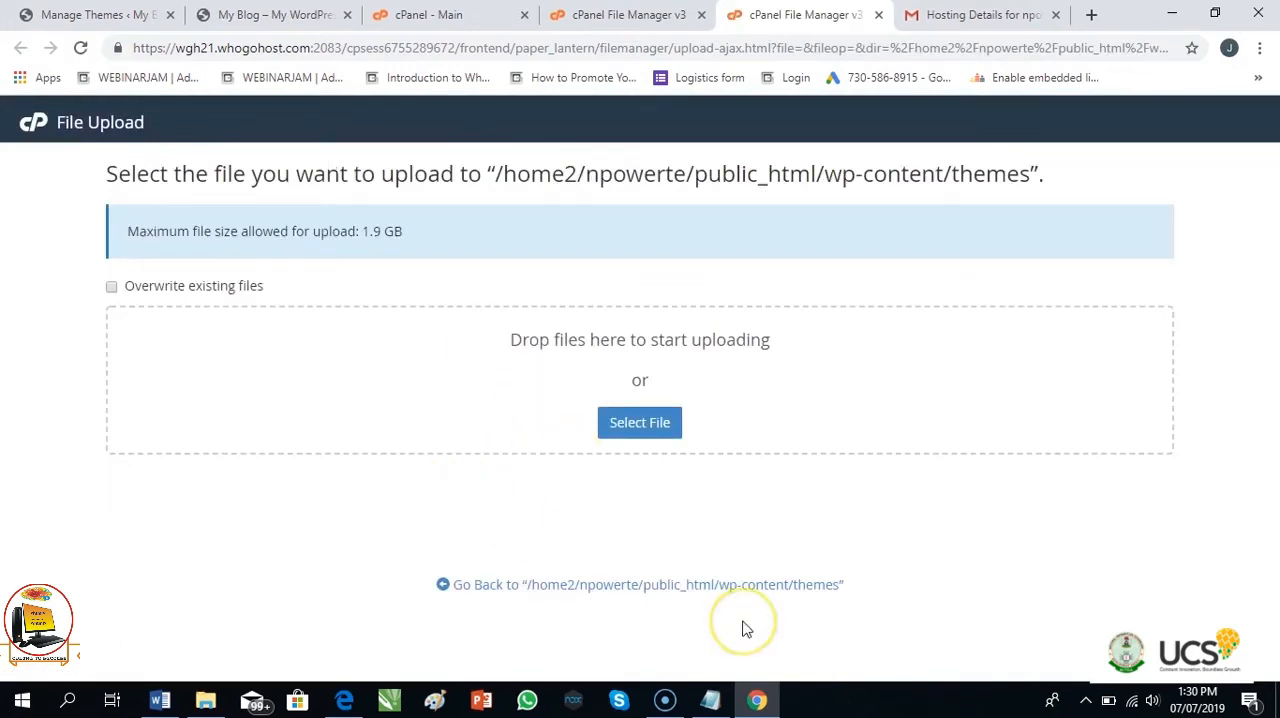
{"action": "key", "text": "super+d"}
{"action": "left_click", "coordinate": [666, 311]}
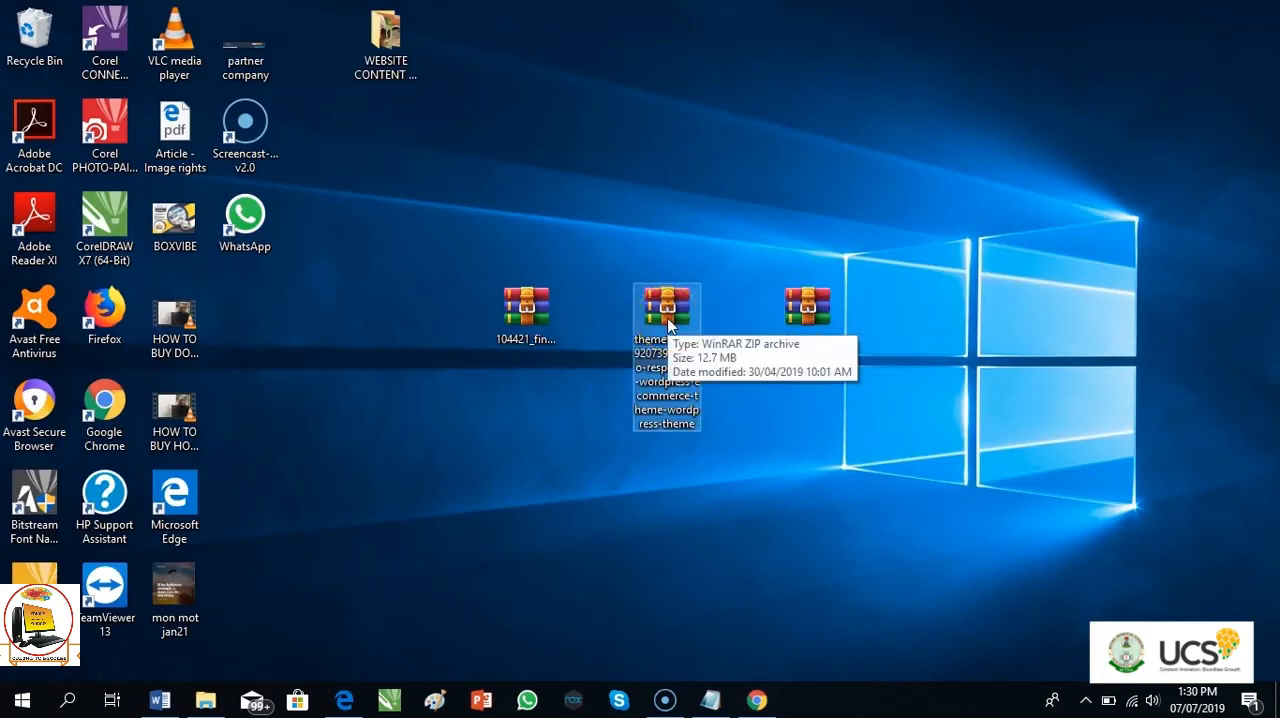
{"action": "left_click_drag", "start_coordinate": [668, 322], "coordinate": [643, 375]}
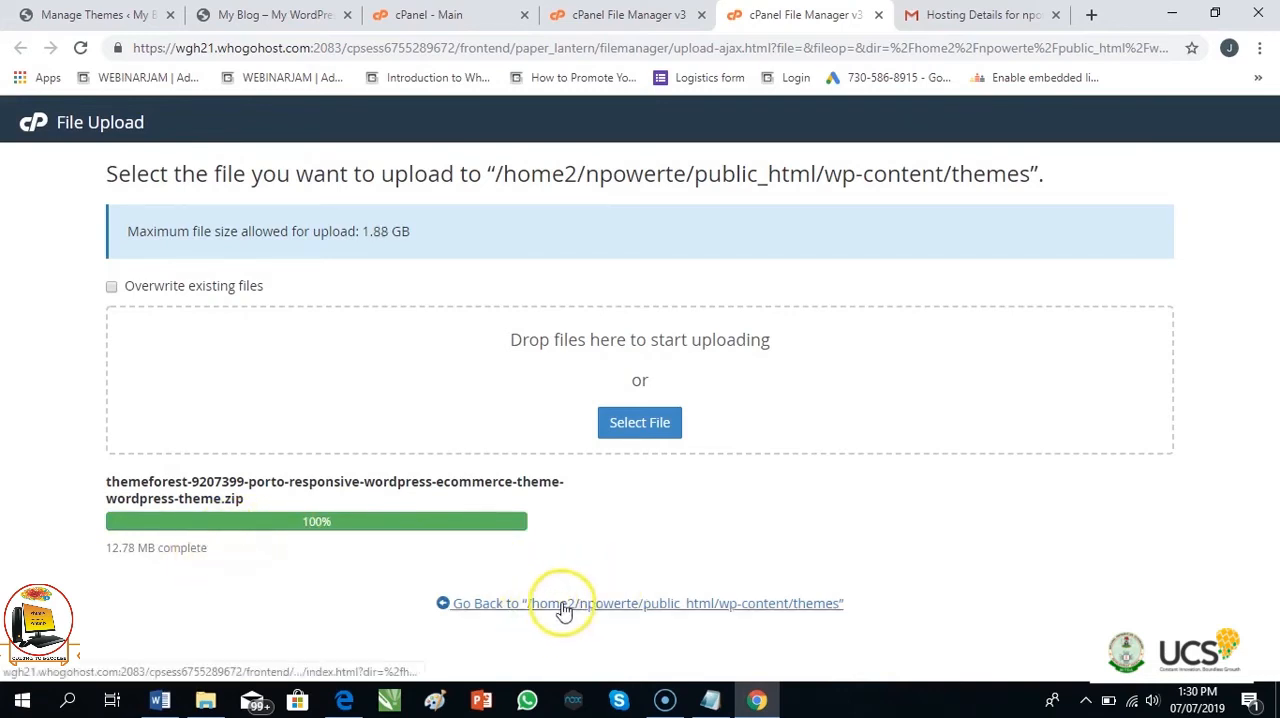
{"action": "left_click", "coordinate": [622, 605]}
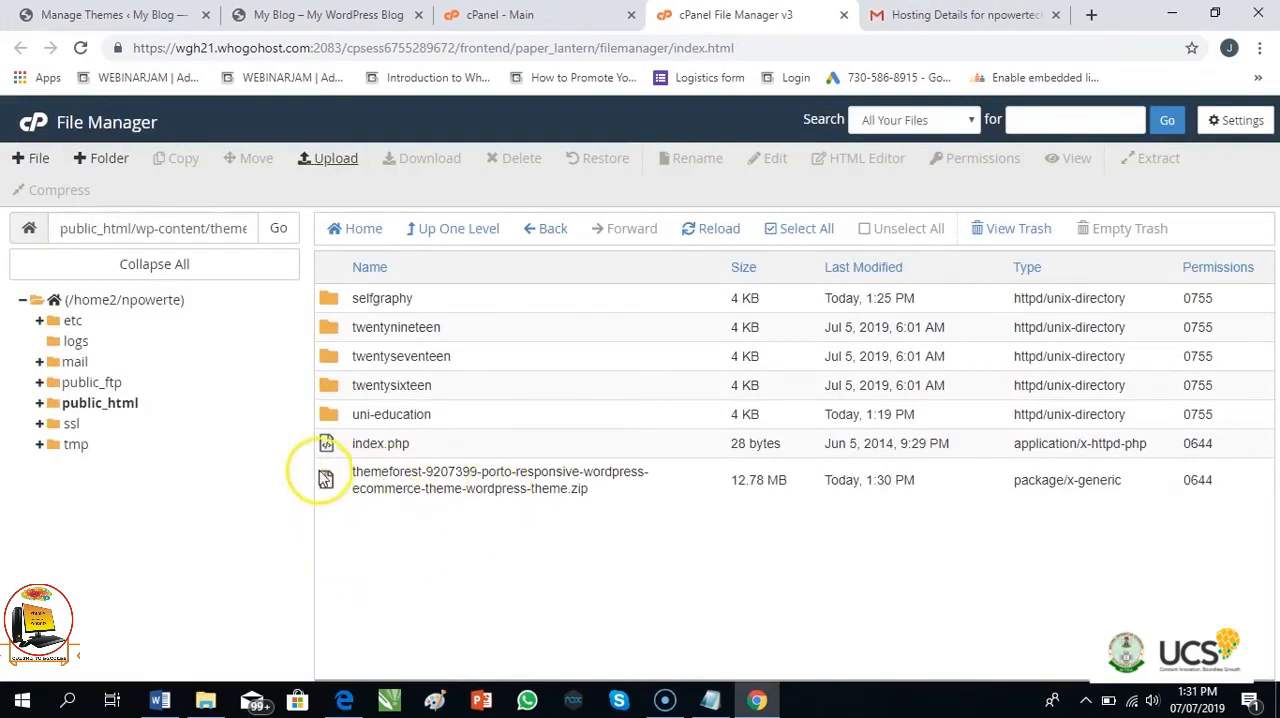
Extract the uploaded Porto theme archive into /public_html/wp-content/themes and close the extraction results
{"action": "right_click", "coordinate": [326, 483]}
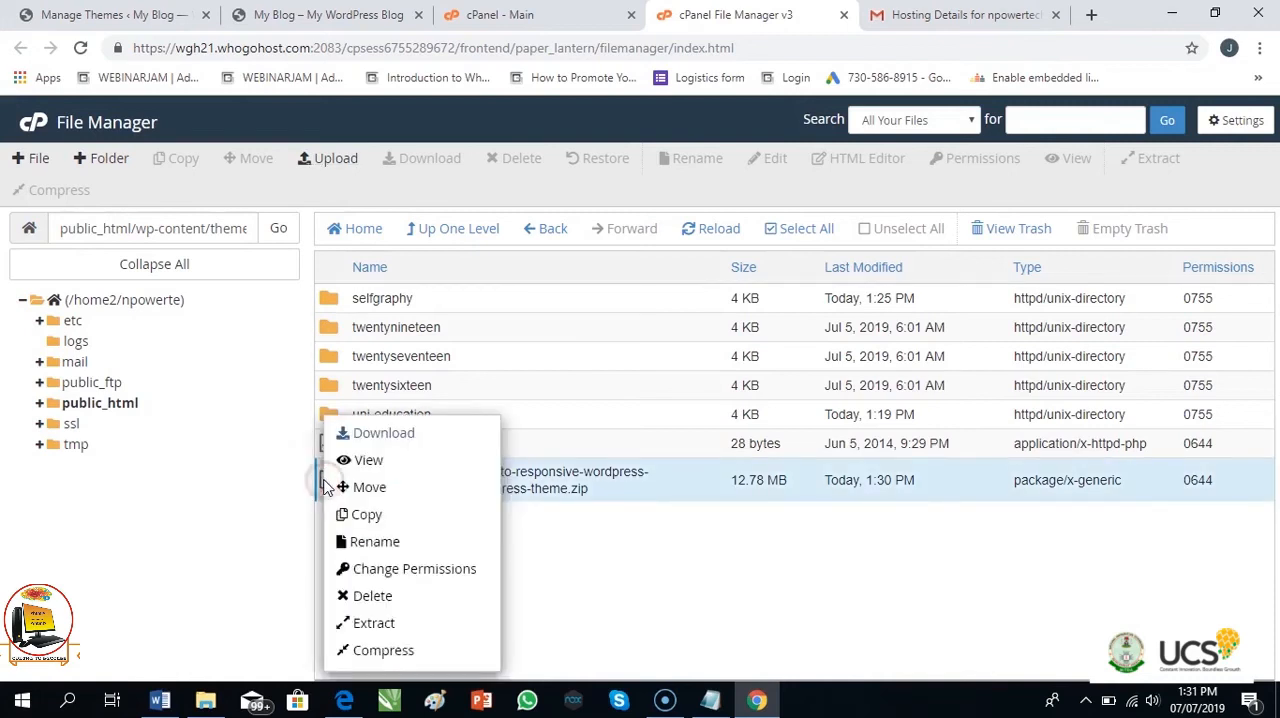
{"action": "left_click", "coordinate": [347, 630]}
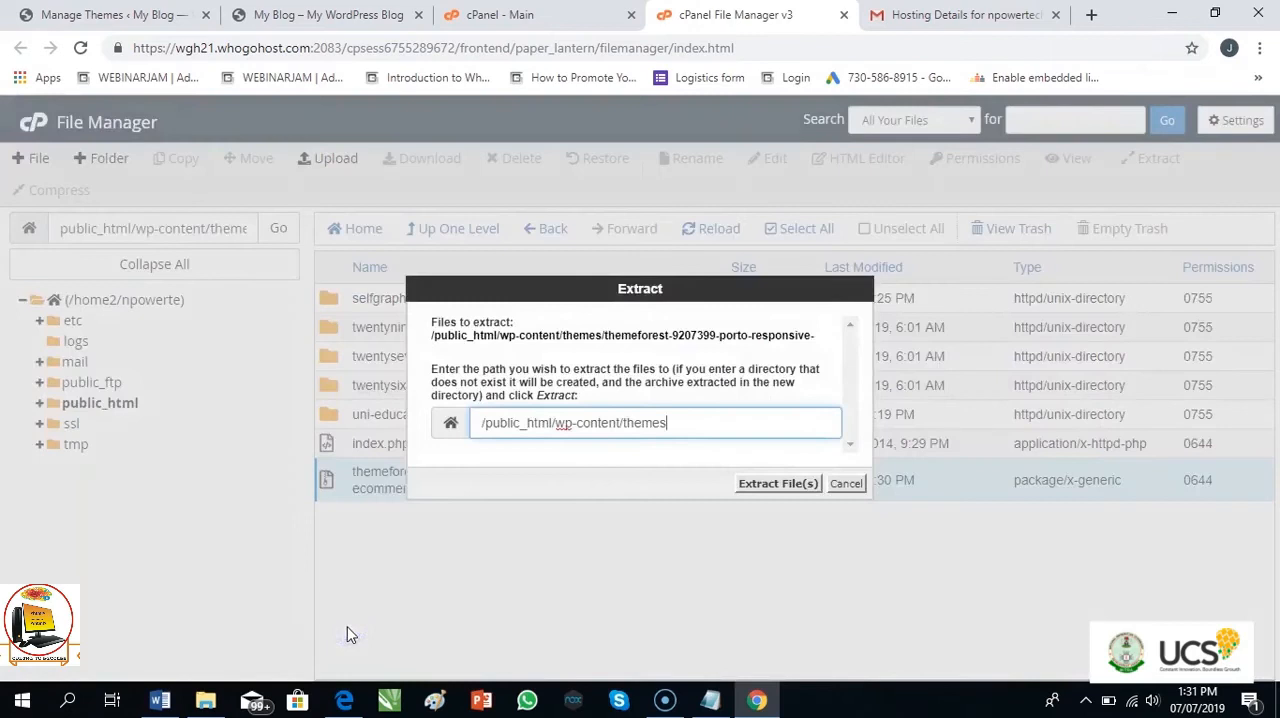
{"action": "left_click", "coordinate": [783, 493]}
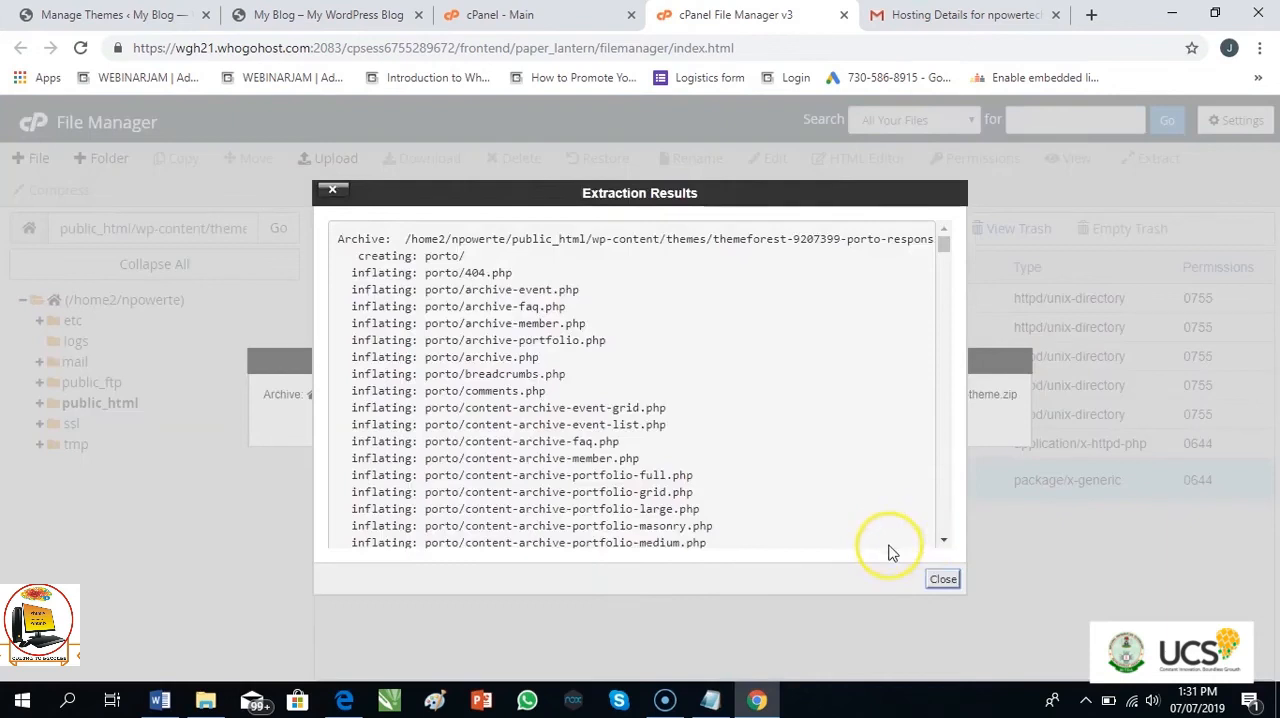
{"action": "left_click", "coordinate": [945, 582]}
{"action": "left_click", "coordinate": [943, 581]}
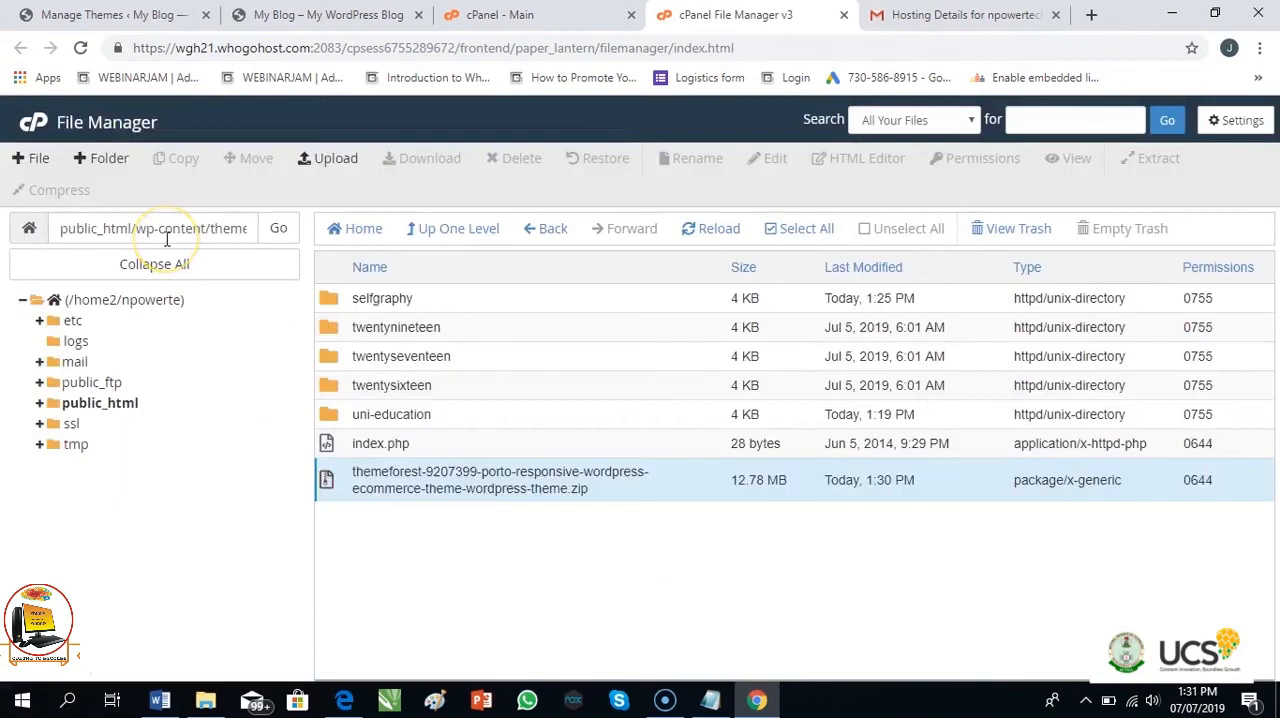
Reload File Manager and reopen public_html/wp-content/themes to check for the extracted theme folder
{"action": "key", "text": "F5"}
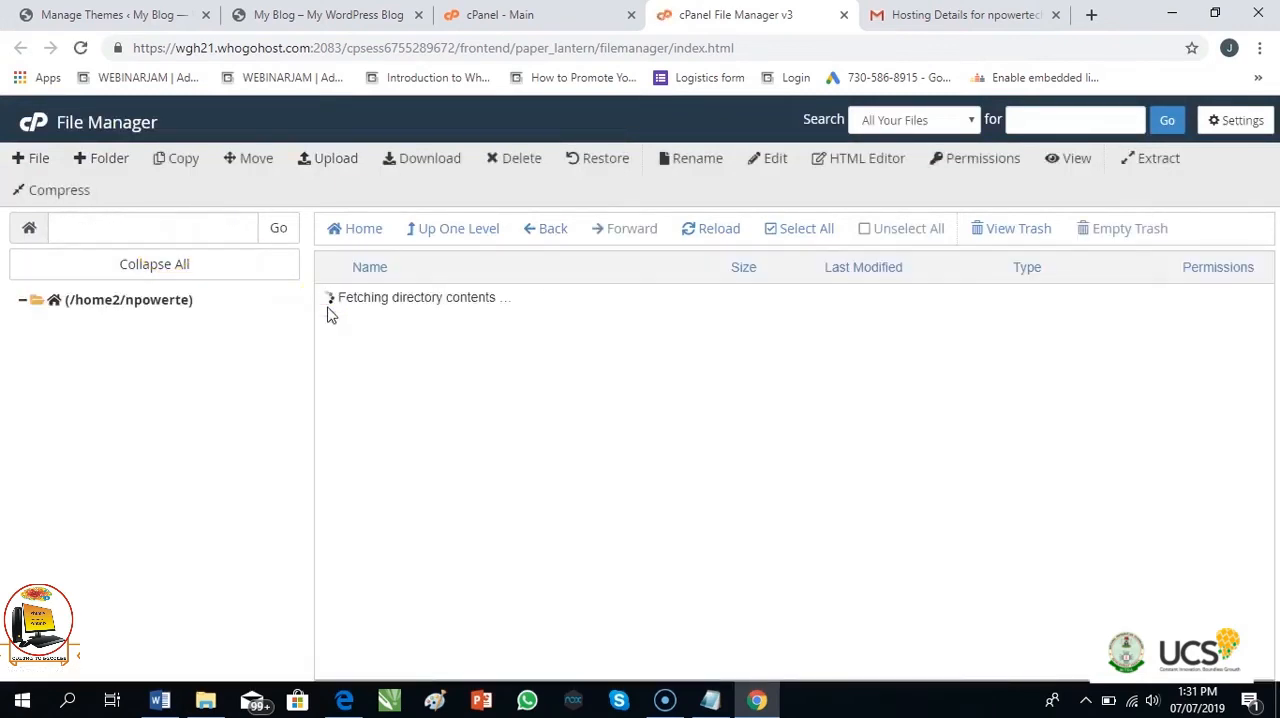
{"action": "double_click", "coordinate": [335, 422]}
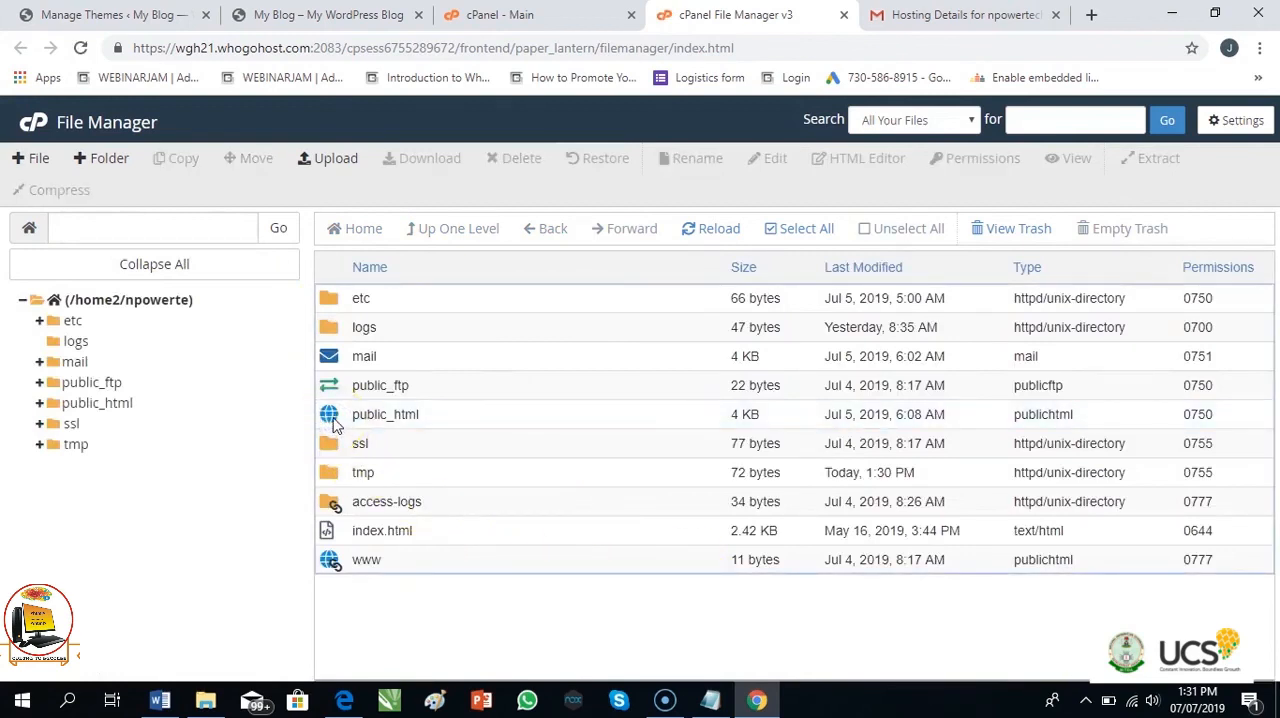
{"action": "double_click", "coordinate": [335, 422]}
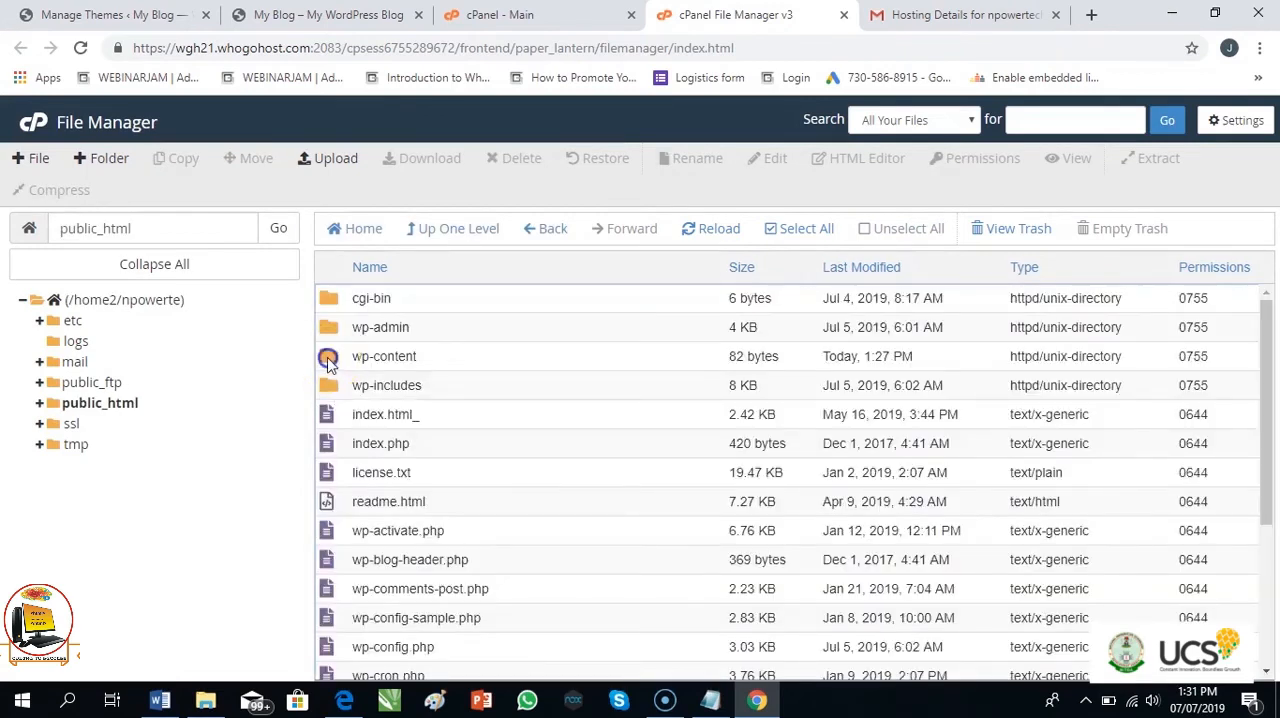
{"action": "double_click", "coordinate": [330, 357]}
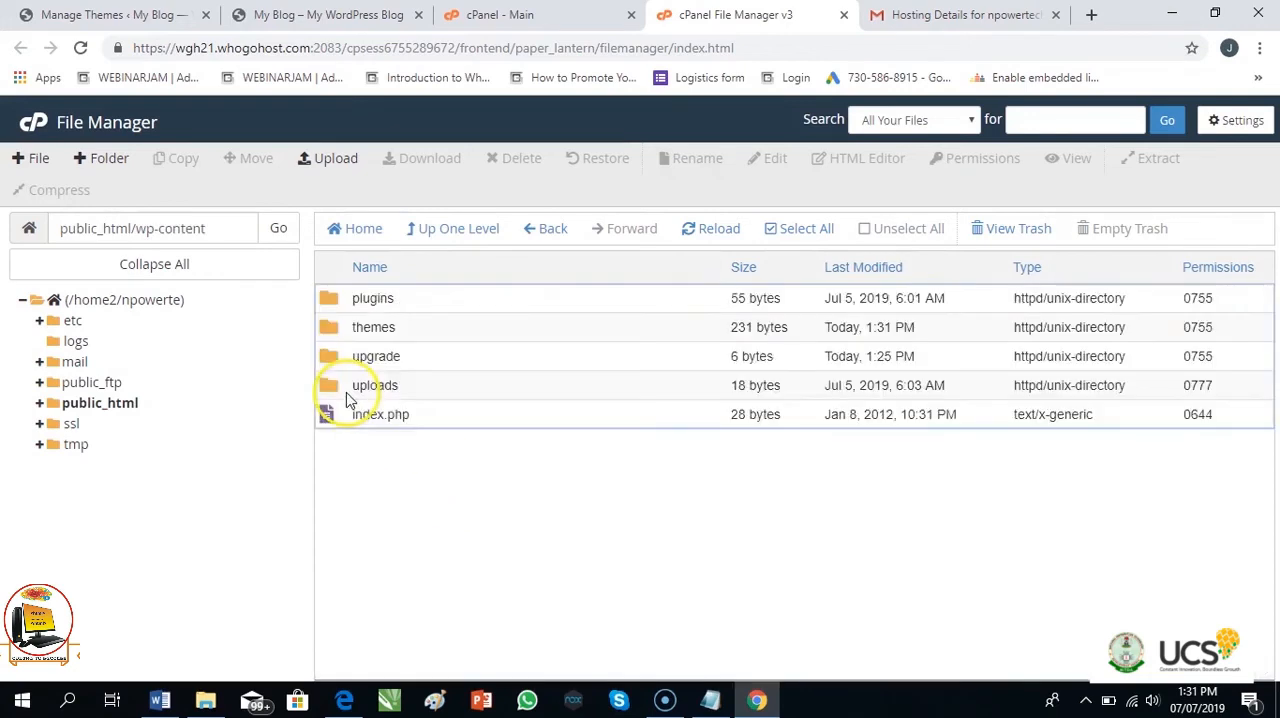
{"action": "double_click", "coordinate": [328, 328]}
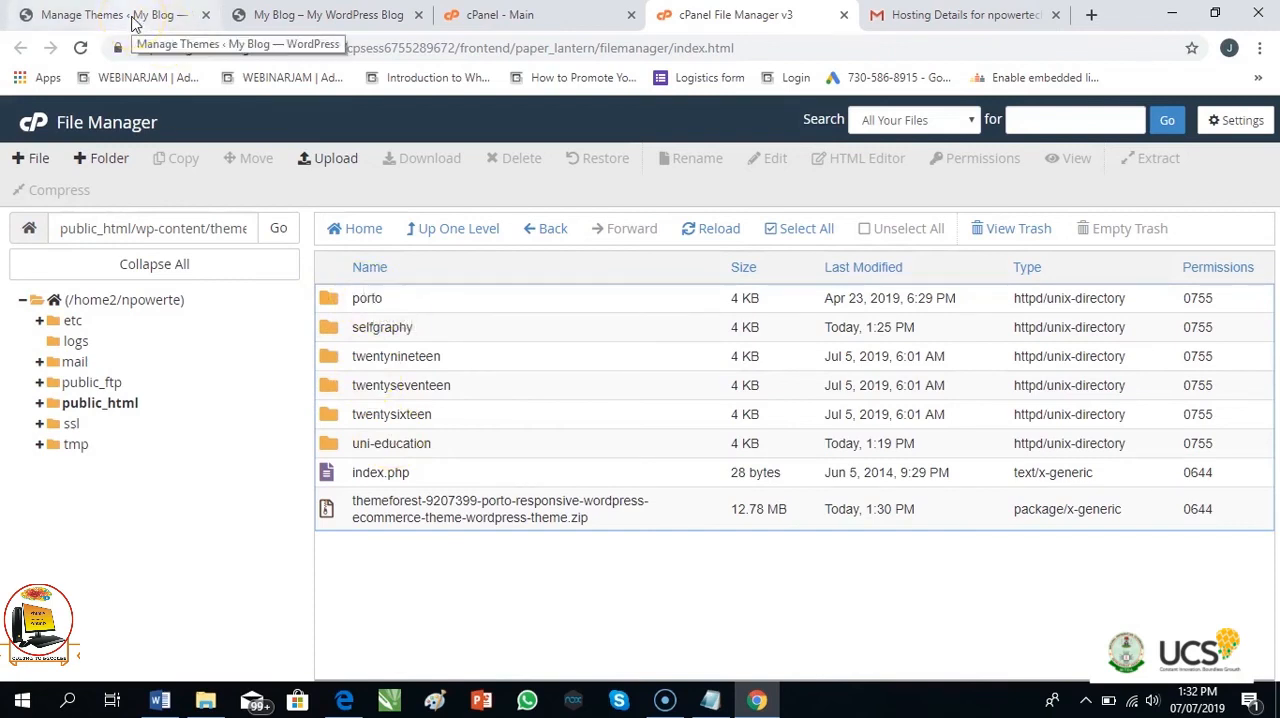
Return to the WordPress theme administration, reload the installed themes, and try to activate the Porto theme
{"action": "left_click", "coordinate": [133, 22]}
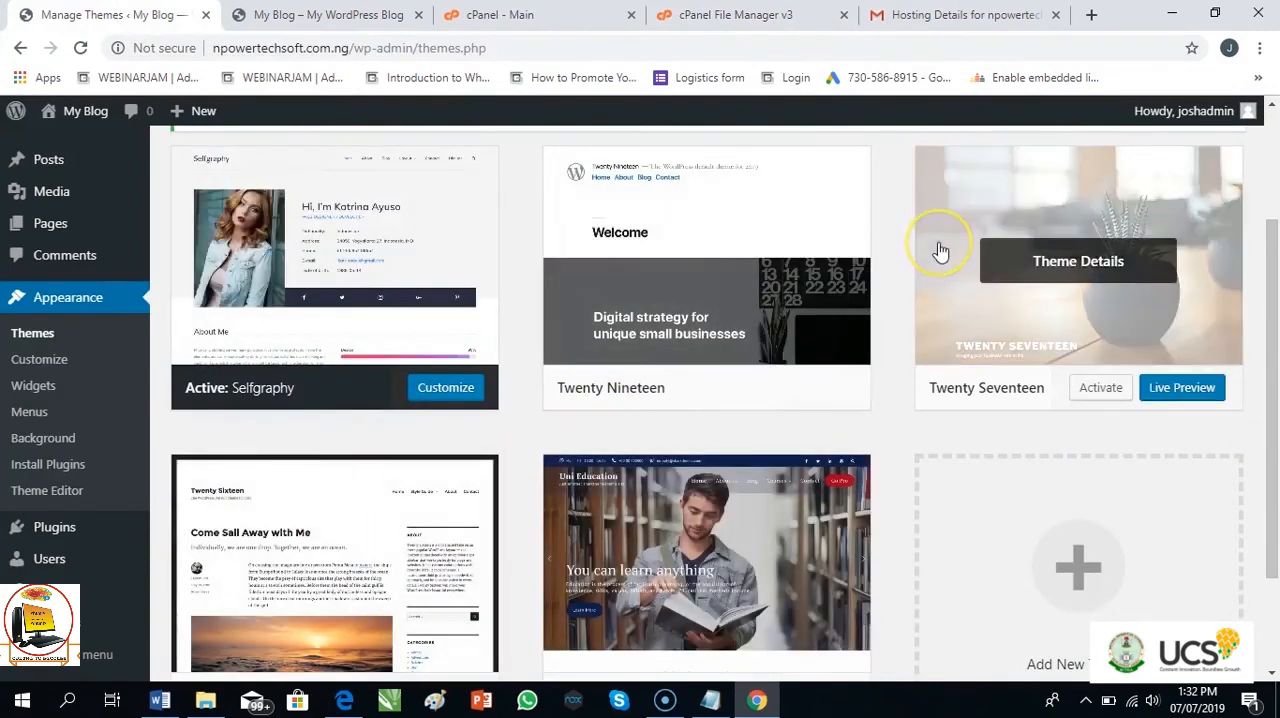
{"action": "key", "text": "F5"}
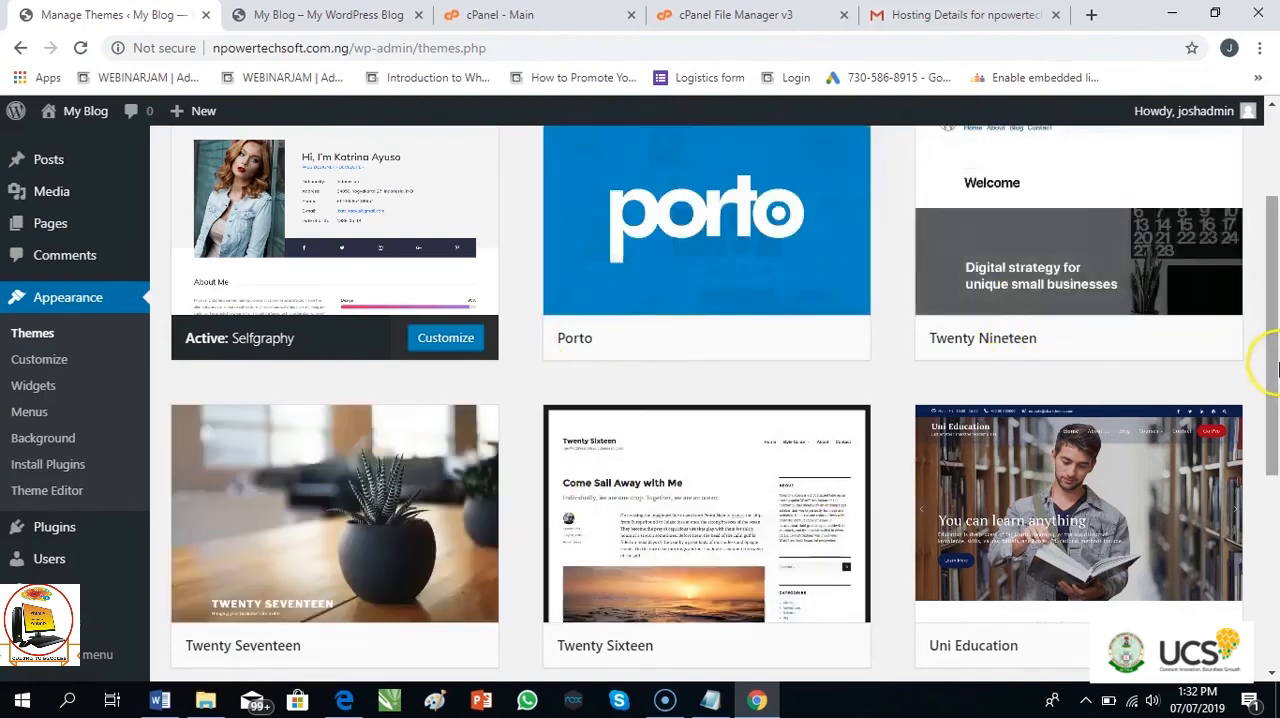
{"action": "left_click_drag", "start_coordinate": [1270, 360], "coordinate": [1271, 325]}
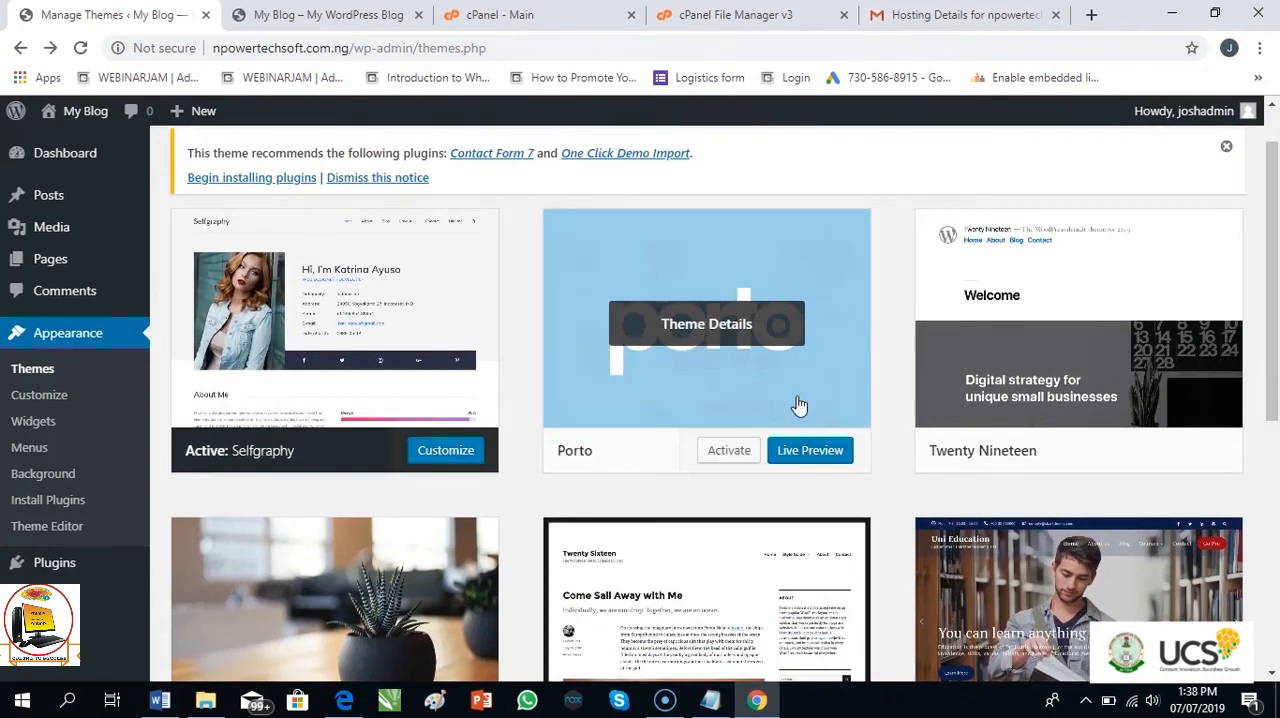
{"action": "left_click", "coordinate": [719, 452]}
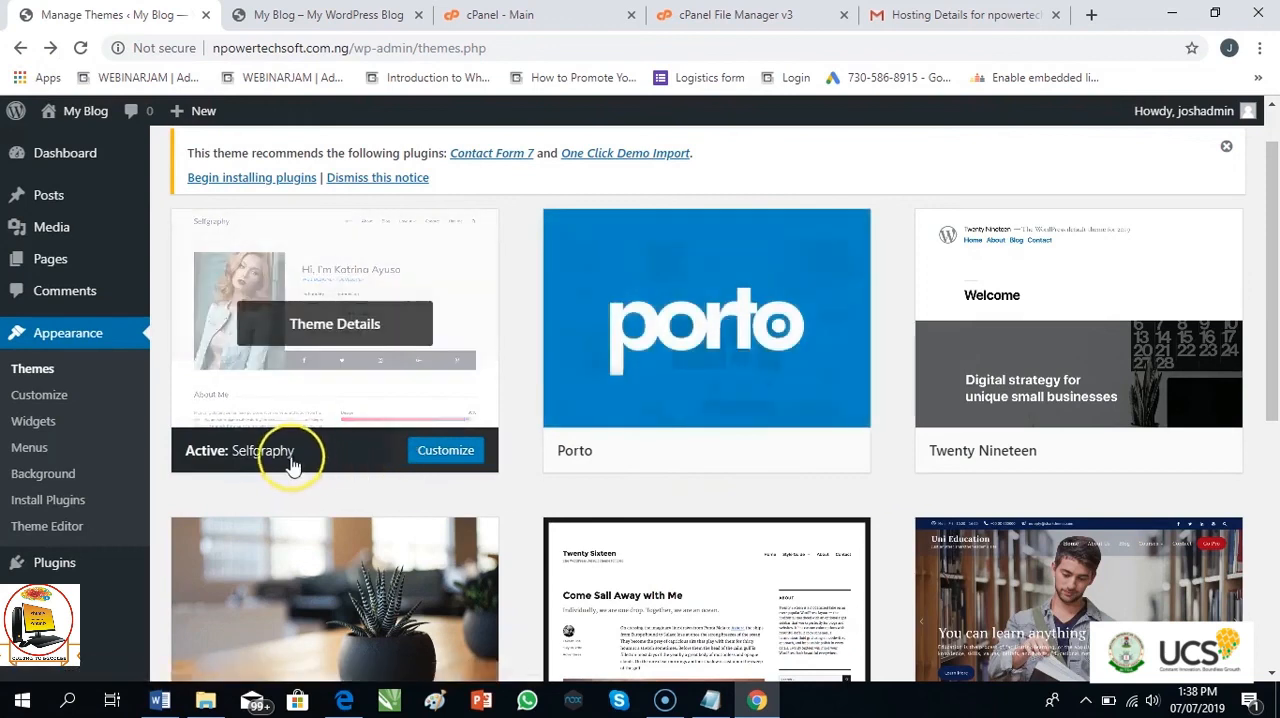